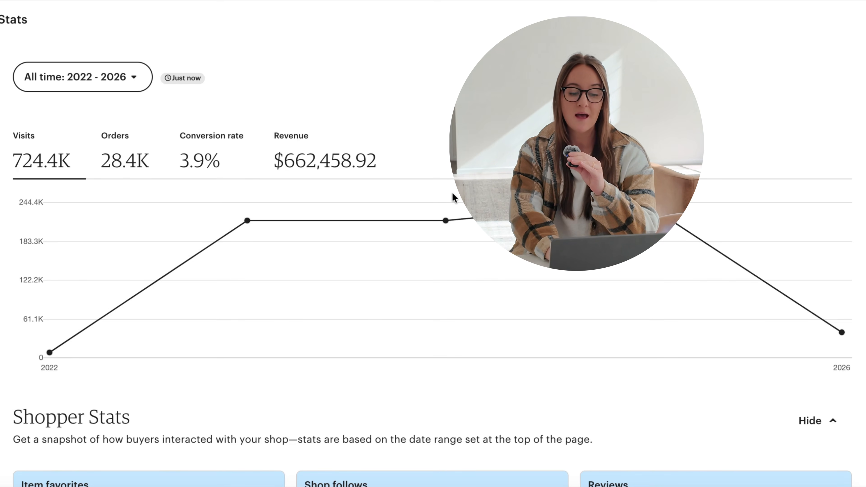
Show the revenue trend in the shop's all-time stats for 2022 - 2026.
click(283, 164)
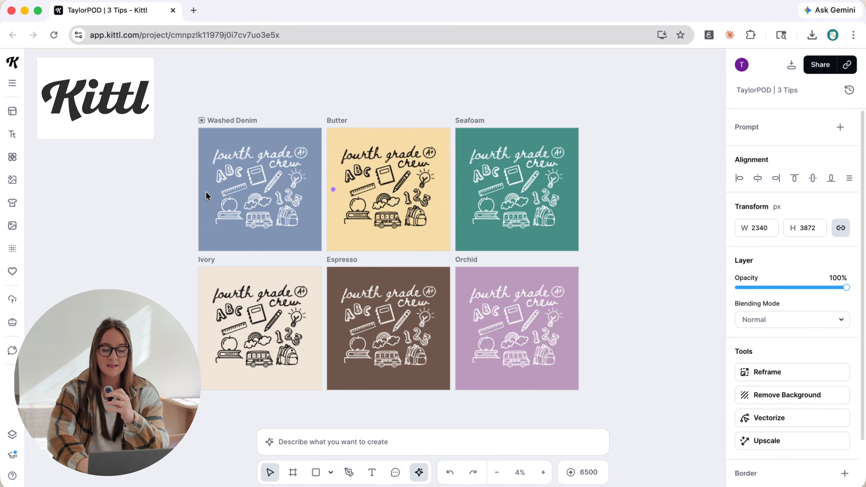
scroll(205, 191, up, 5)
scroll(357, 158, up, 5)
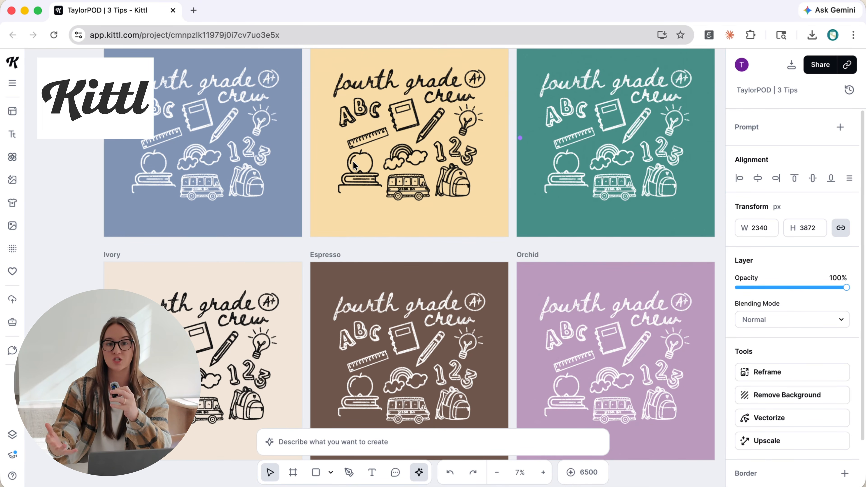
scroll(391, 163, down, 4)
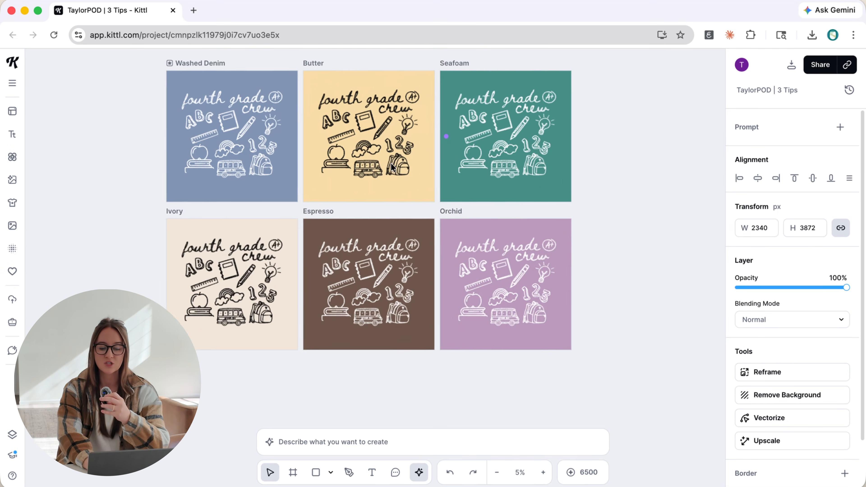
scroll(391, 163, up, 3)
scroll(391, 163, down, 3)
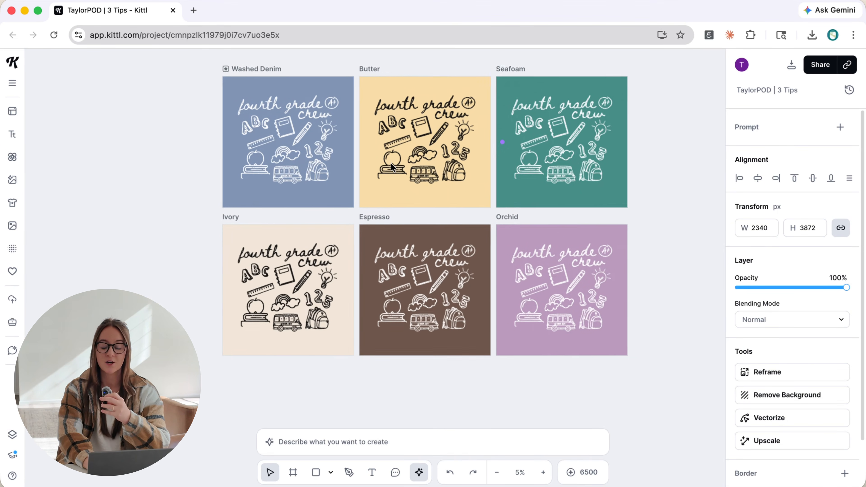
scroll(392, 164, up, 1)
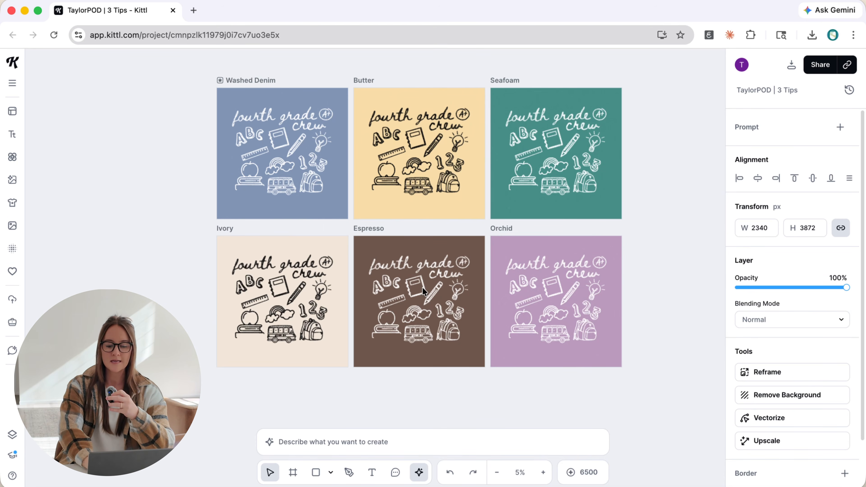
Recolor the fourth grade crew design on the Washed Denim artboard to dark blue 36517D, starting from the sampled background color.
scroll(333, 277, up, 3)
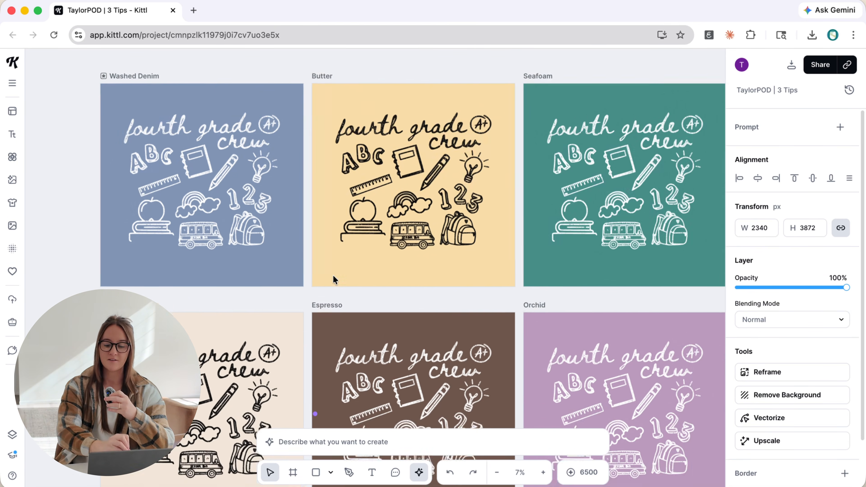
scroll(333, 277, up, 2)
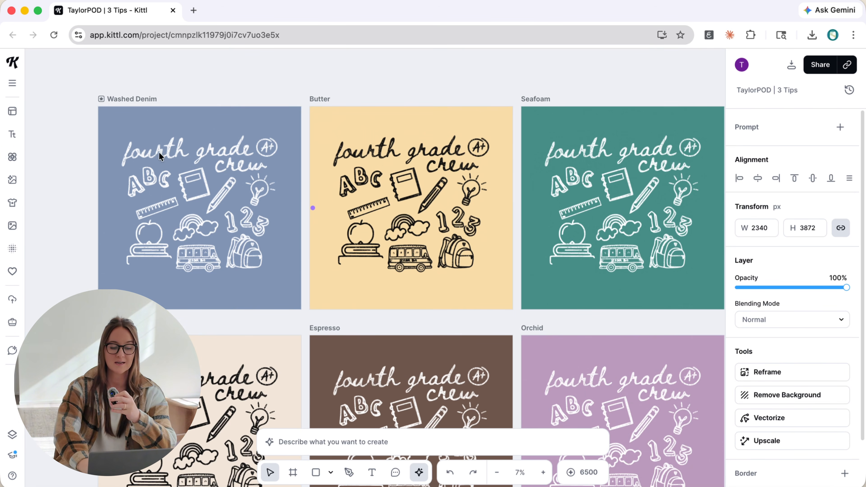
key(Escape)
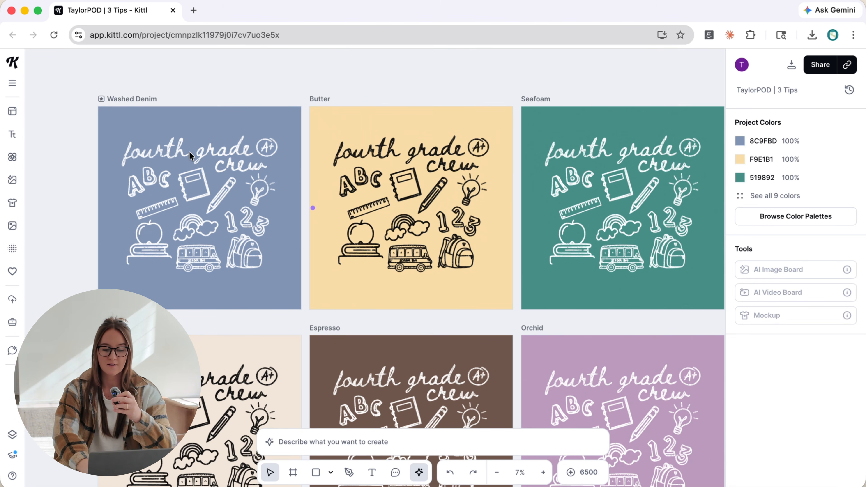
click(235, 147)
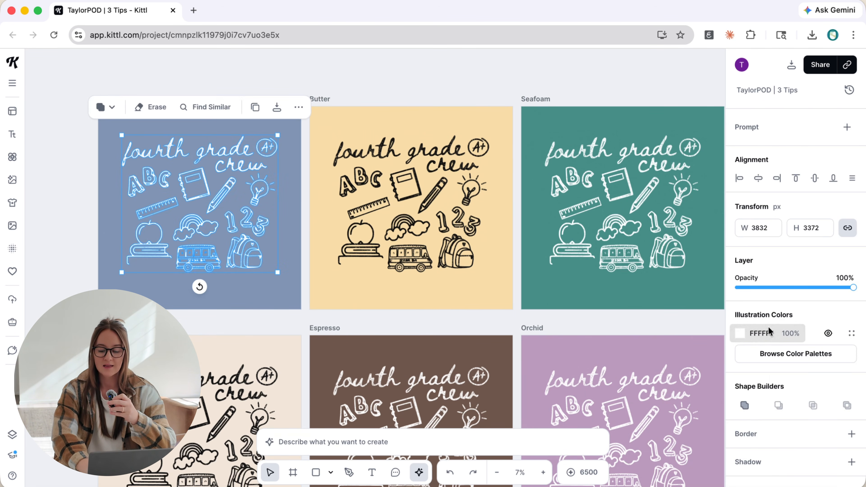
click(741, 336)
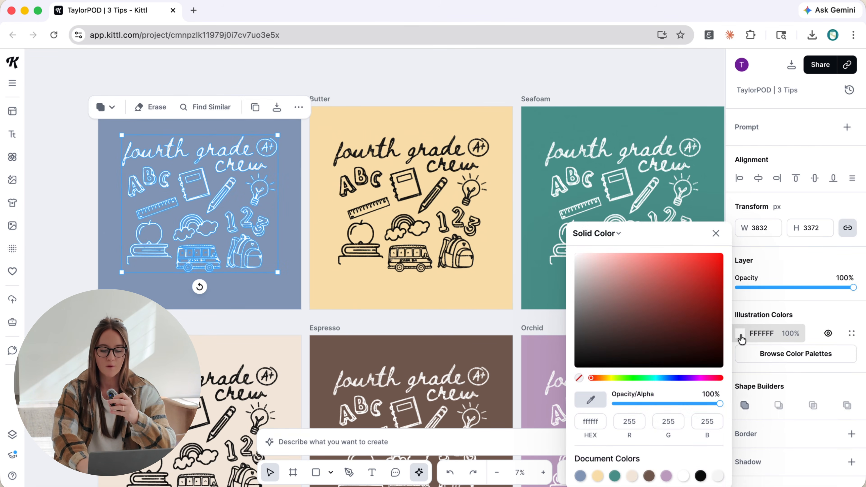
click(594, 407)
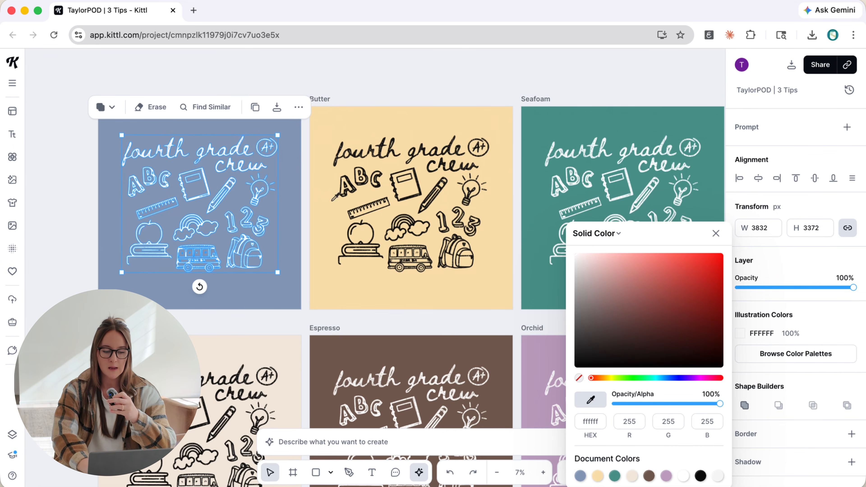
click(296, 169)
drag(640, 314, 659, 298)
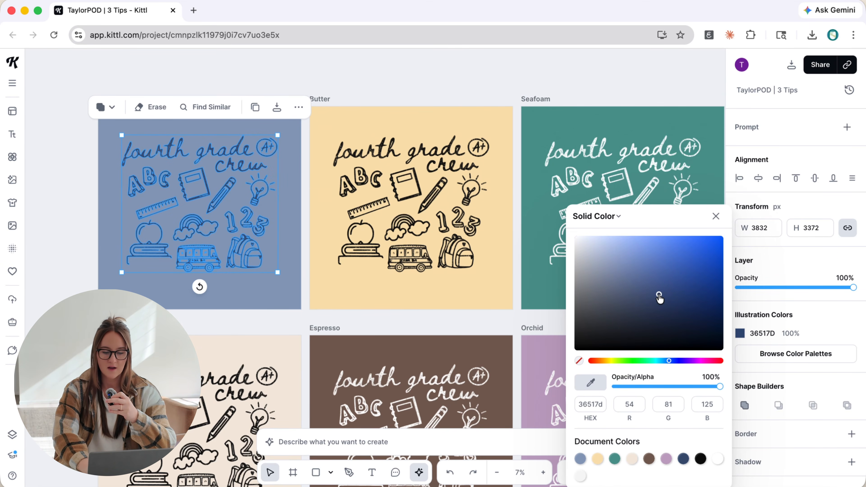
key(Escape)
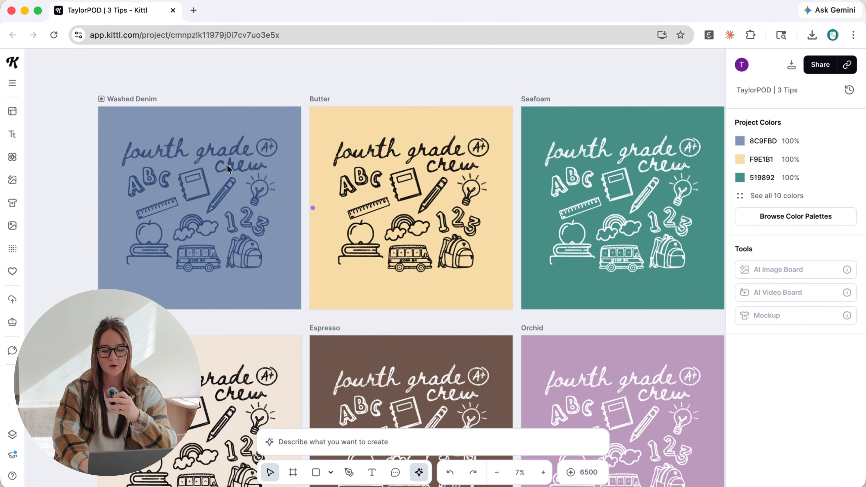
Recolor the design on the Butter artboard to a bright golden yellow, starting from the sampled background color.
click(453, 170)
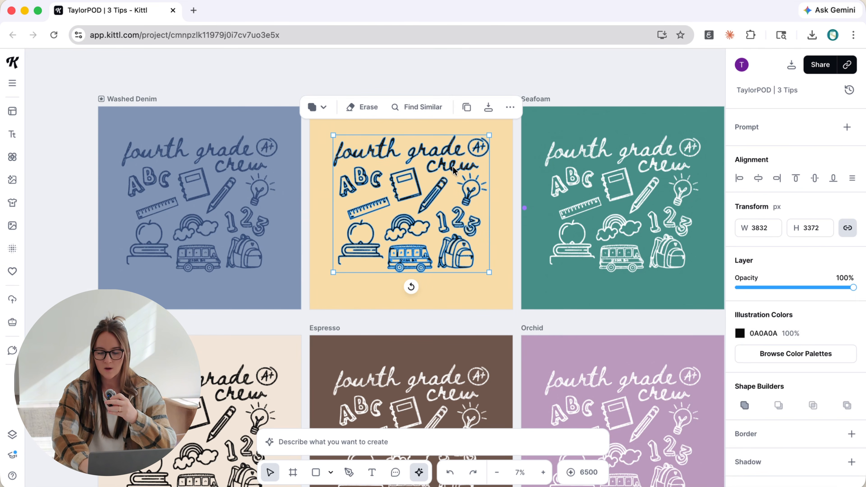
click(740, 334)
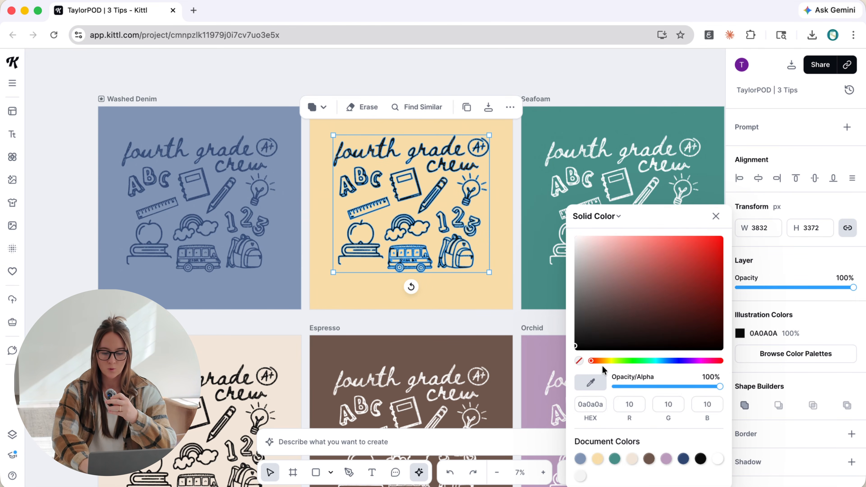
click(590, 382)
click(487, 303)
drag(667, 247, 690, 236)
click(506, 165)
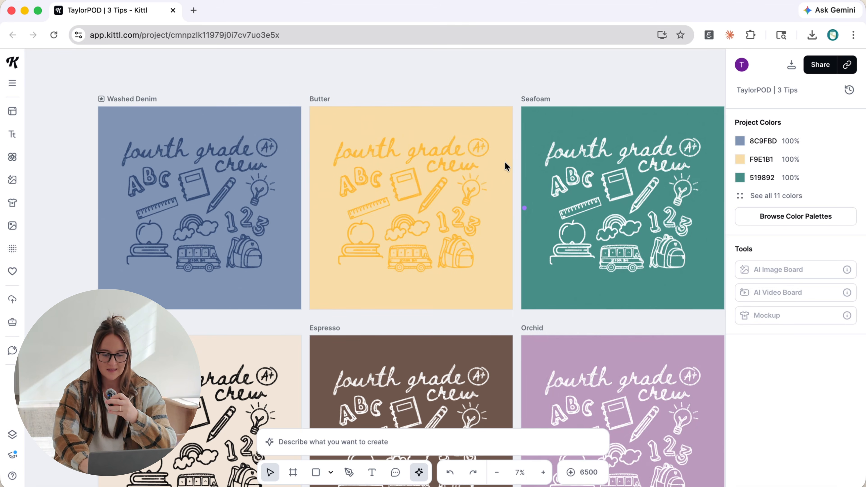
Recolor the design on the Seafoam artboard to a light mint green, starting from the sampled background color.
click(629, 158)
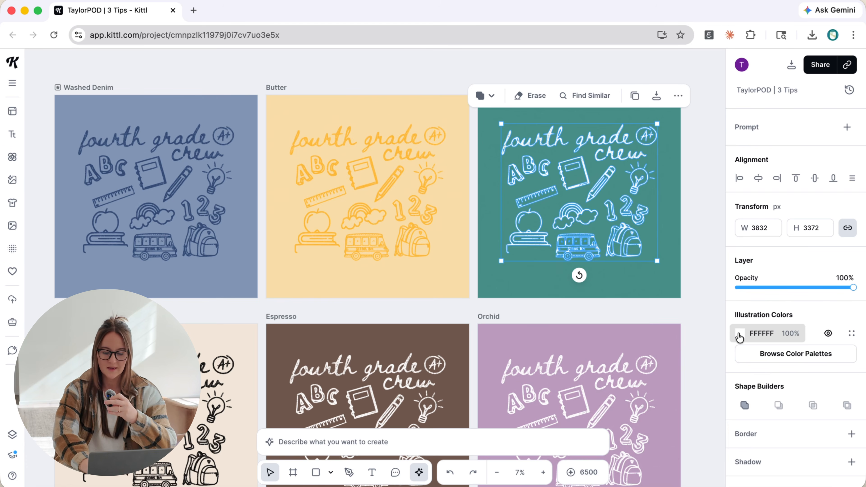
click(740, 333)
click(591, 387)
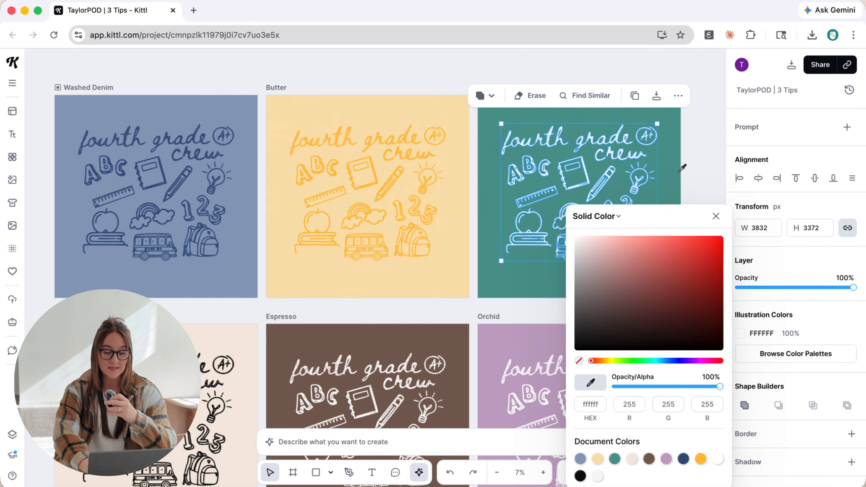
click(676, 172)
drag(641, 279, 610, 252)
click(684, 159)
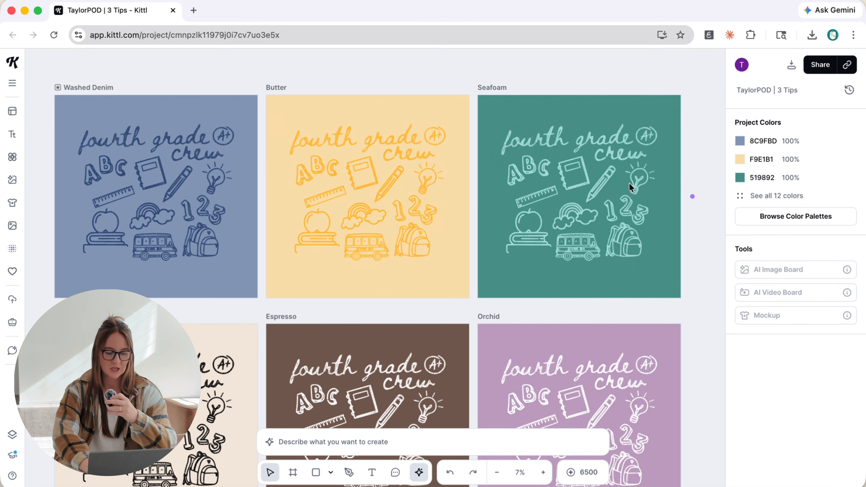
Recolor the design on the Ivory artboard to bright red FF4B4B.
scroll(629, 184, down, 5)
scroll(629, 185, left, 2)
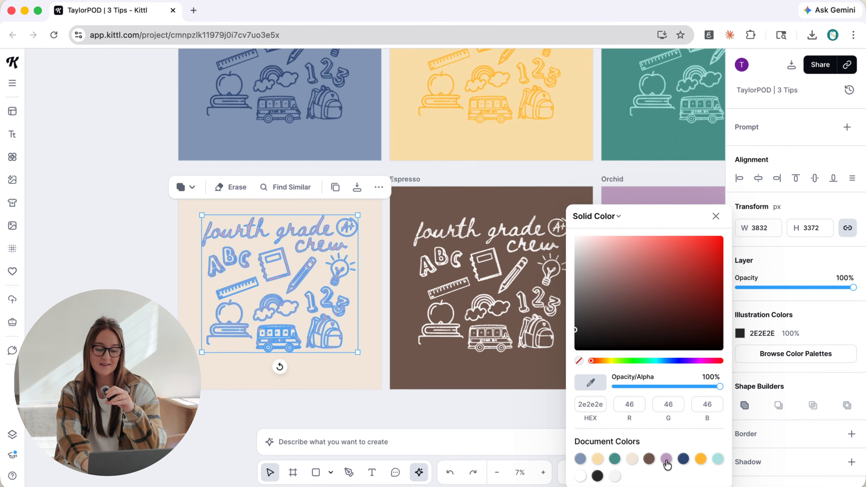
drag(628, 277, 681, 240)
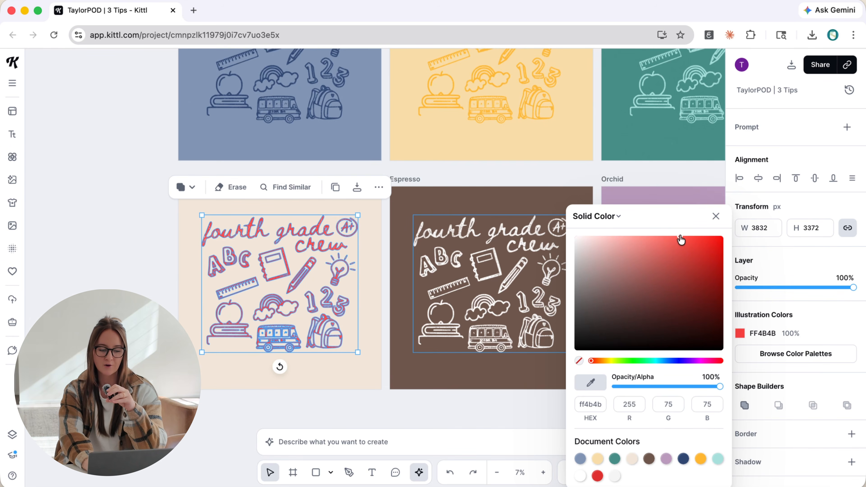
click(159, 274)
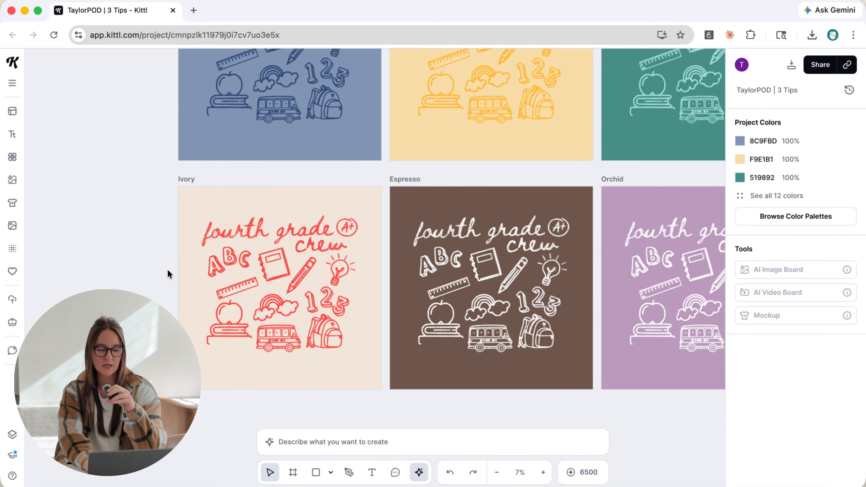
Recolor the design on the Orchid artboard to a darker purple, starting from the sampled background color.
scroll(268, 308, right, 5)
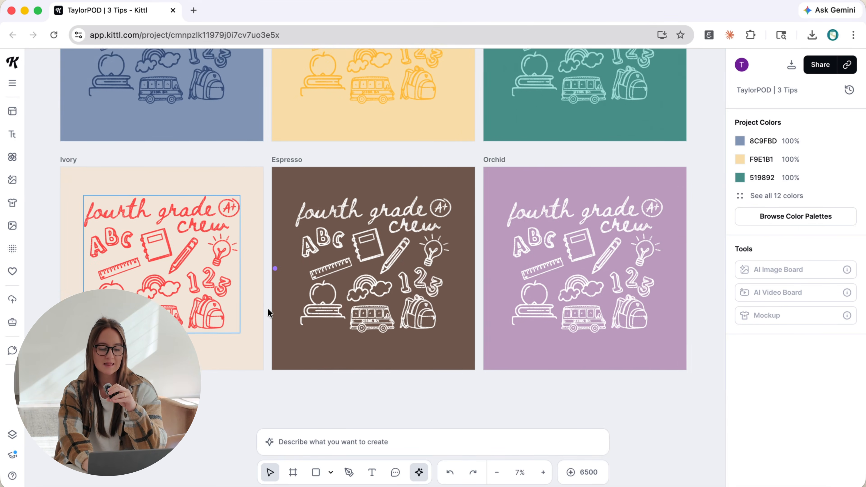
scroll(267, 308, right, 2)
scroll(267, 308, down, 2)
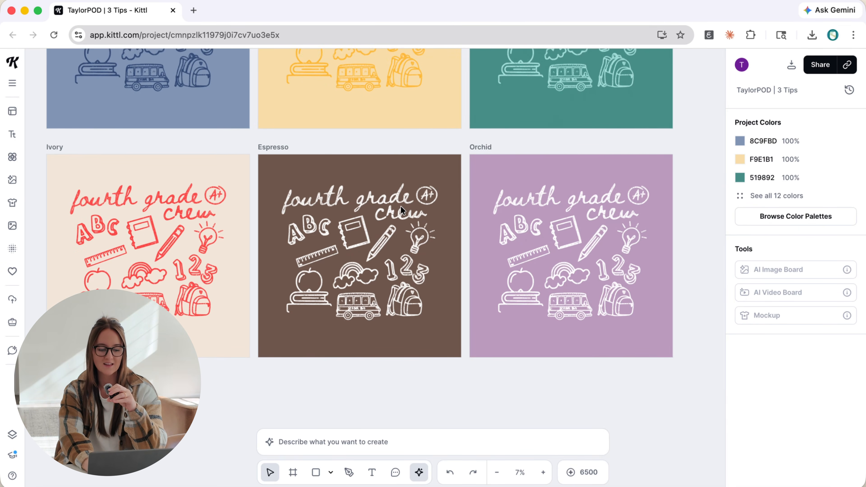
scroll(390, 220, up, 3)
scroll(390, 219, right, 5)
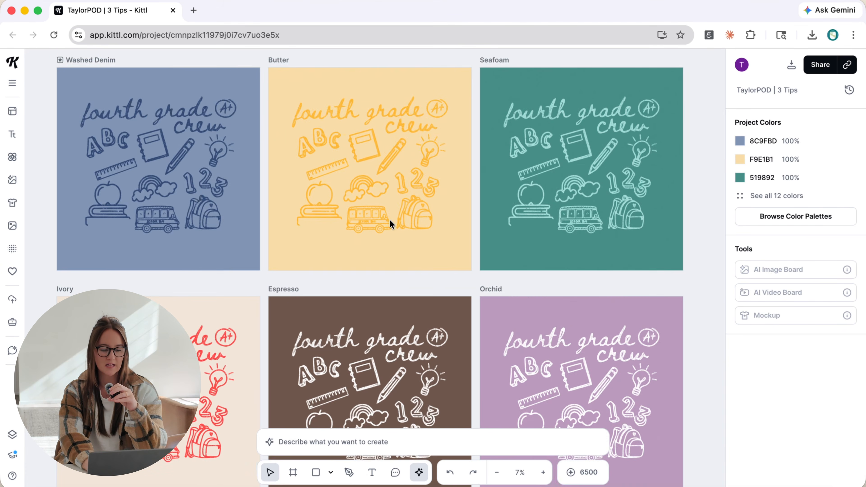
scroll(389, 219, down, 4)
scroll(390, 220, right, 3)
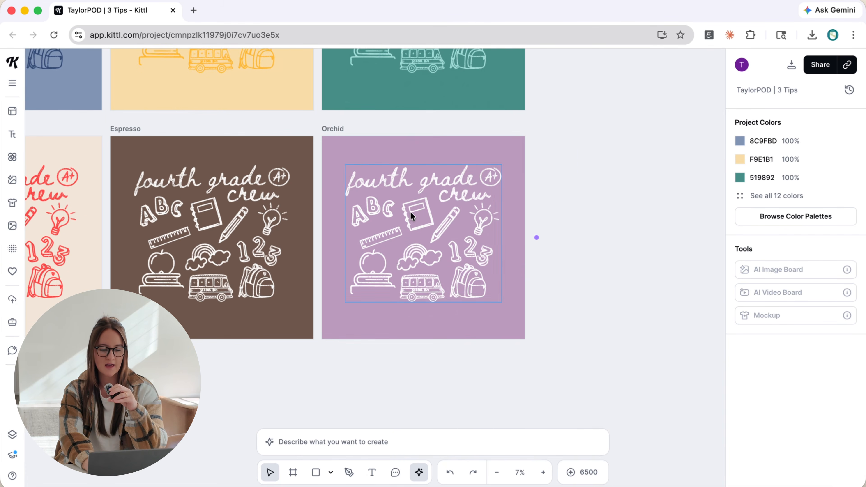
click(471, 181)
click(739, 333)
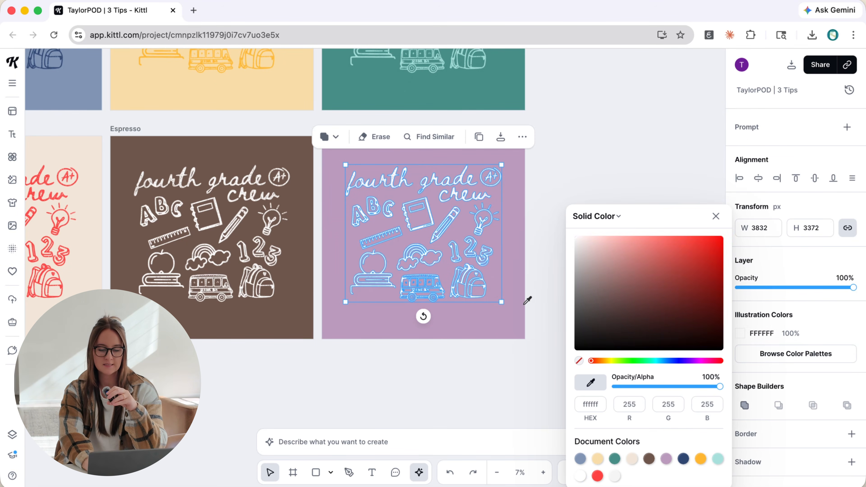
click(513, 290)
drag(648, 258, 656, 297)
click(597, 177)
key(shift+1)
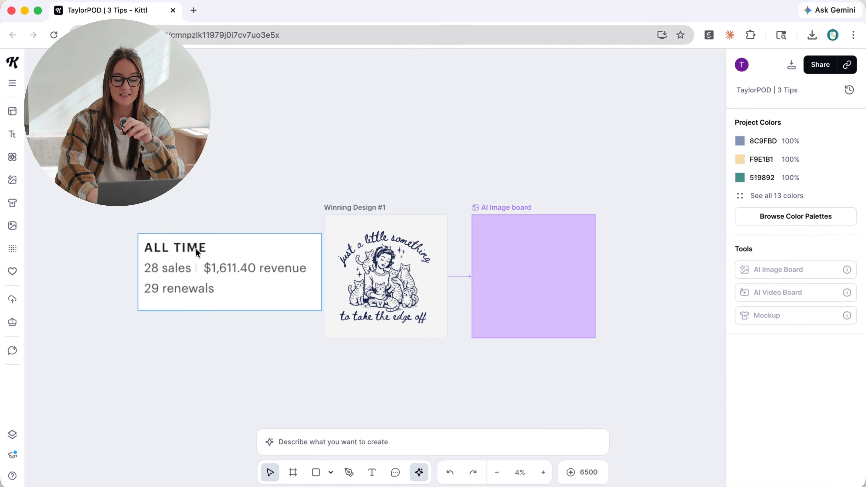
Go to the Winning Design #1 artboard with the cat illustration and open the image generation prompt.
scroll(196, 249, up, 5)
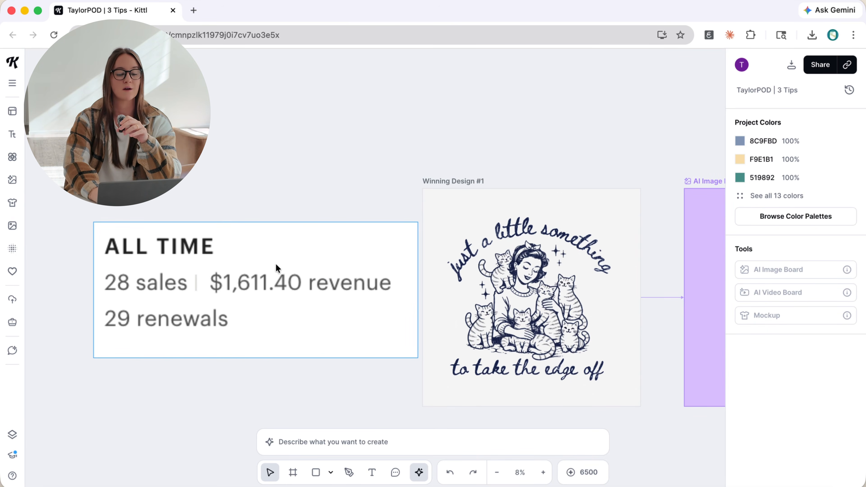
scroll(489, 290, right, 3)
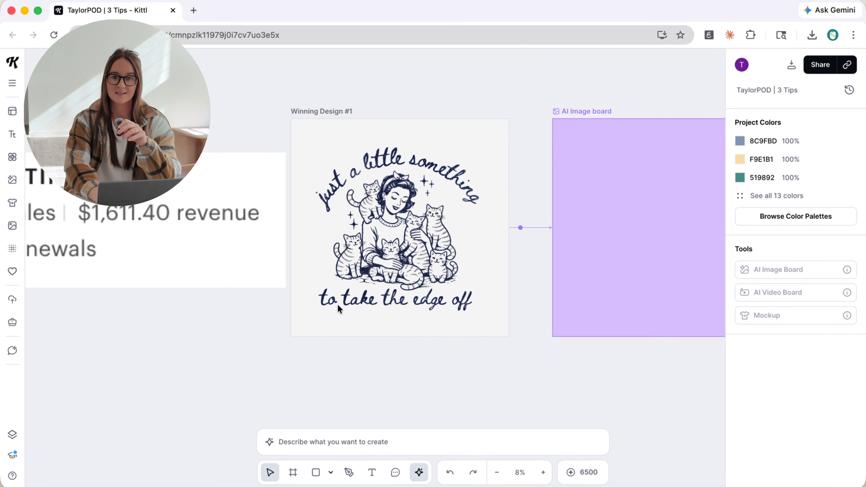
scroll(419, 284, right, 5)
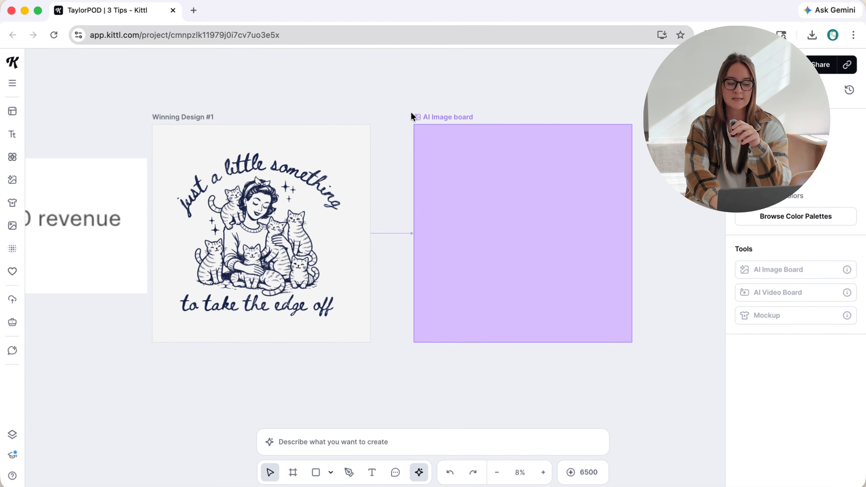
click(192, 117)
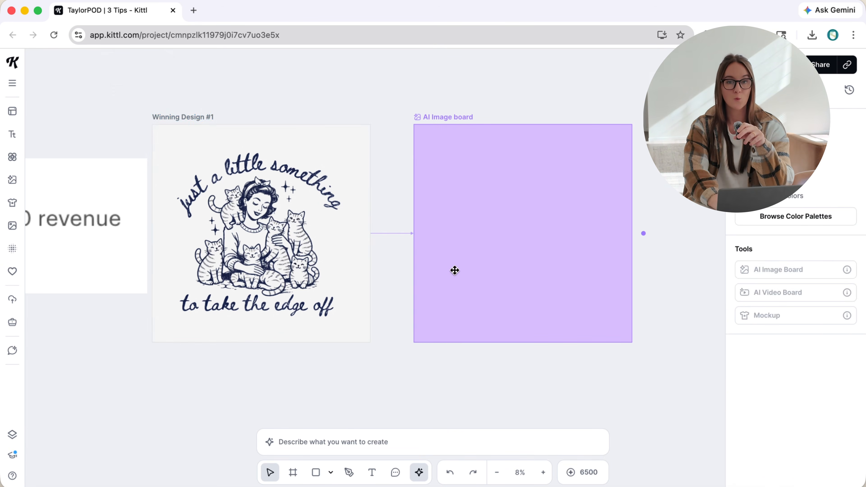
click(311, 443)
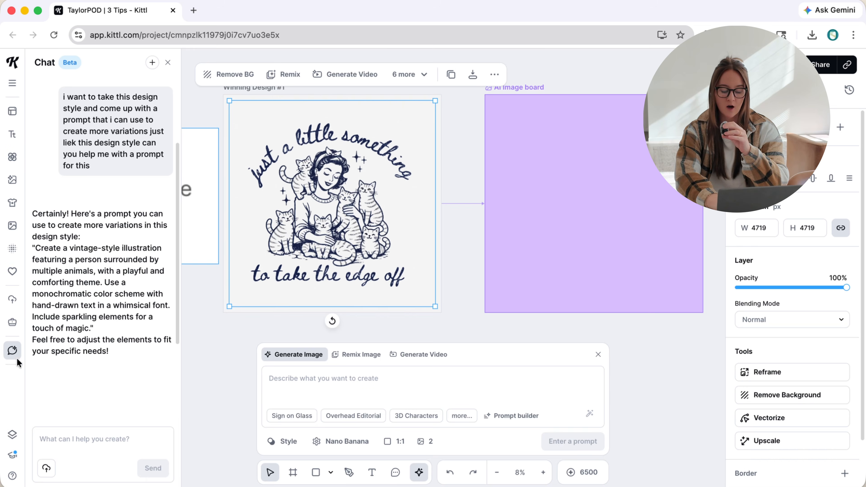
Copy the suggested vintage-style illustration prompt from the chat reply and paste it as the Generate Image description.
scroll(103, 239, down, 2)
drag(36, 188, 90, 269)
key(super+c)
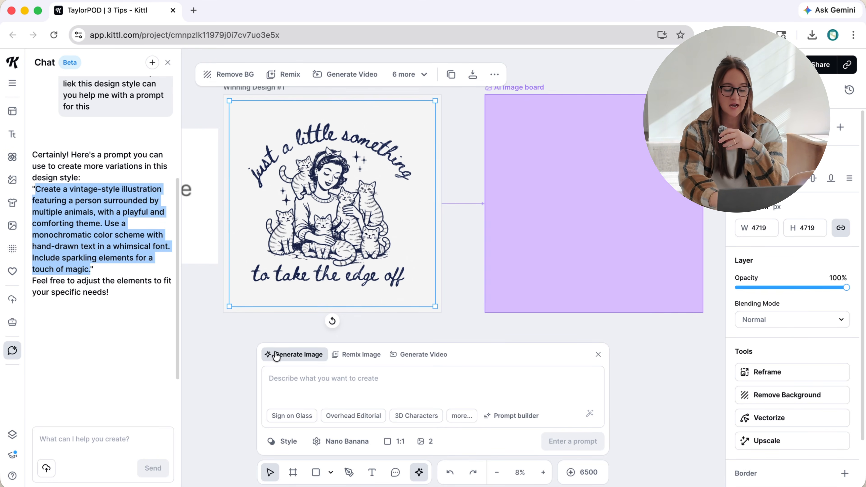
click(313, 383)
key(super+v)
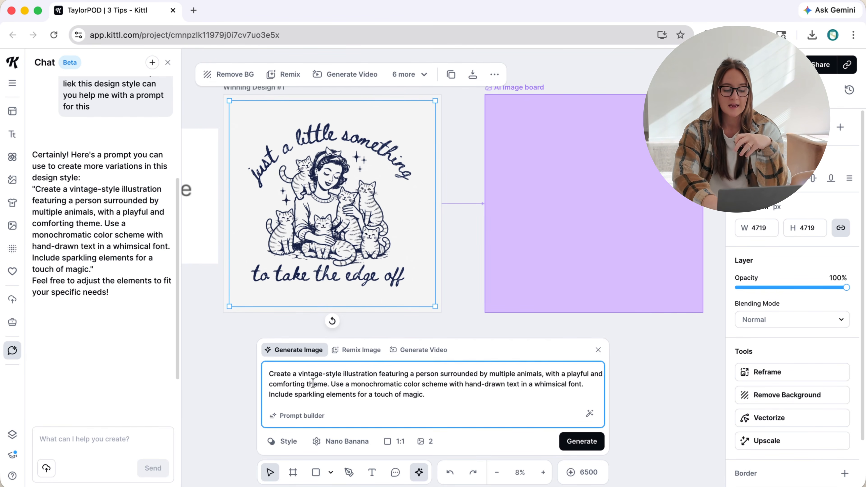
Review the available image models, keep Nano Banana, and generate two 1:1 illustrations from the prompt.
click(330, 442)
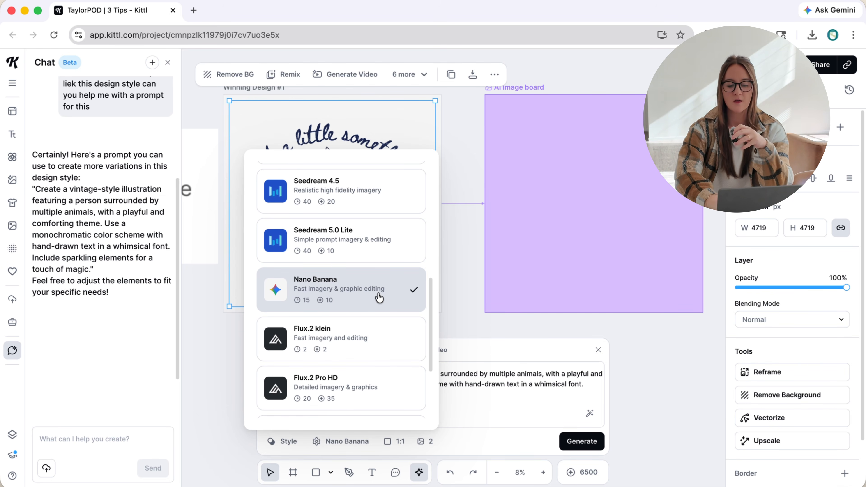
scroll(392, 286, up, 8)
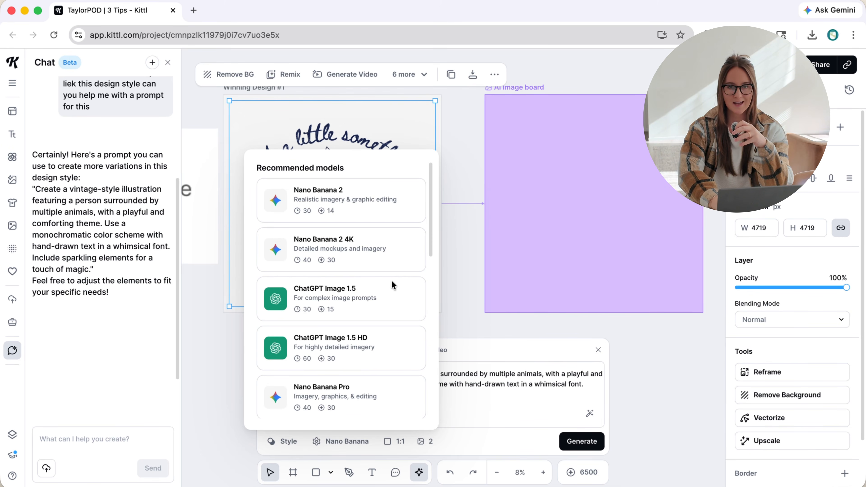
scroll(393, 286, down, 12)
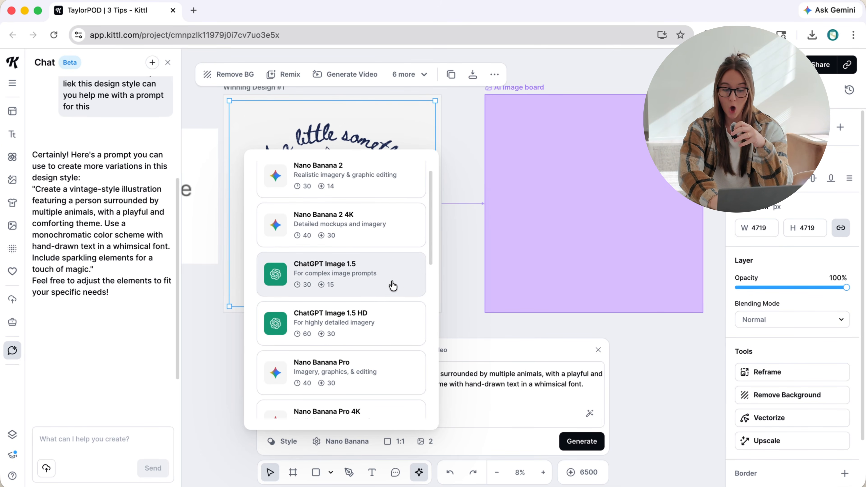
scroll(392, 286, up, 12)
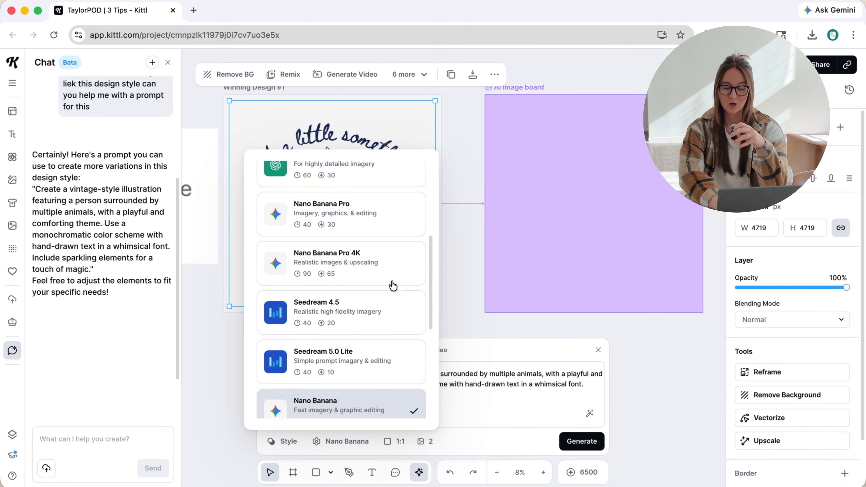
scroll(399, 356, down, 8)
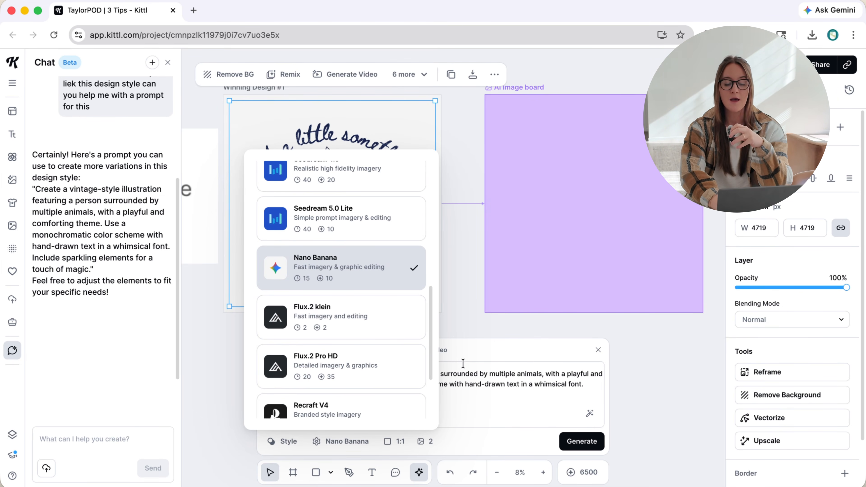
scroll(378, 341, up, 3)
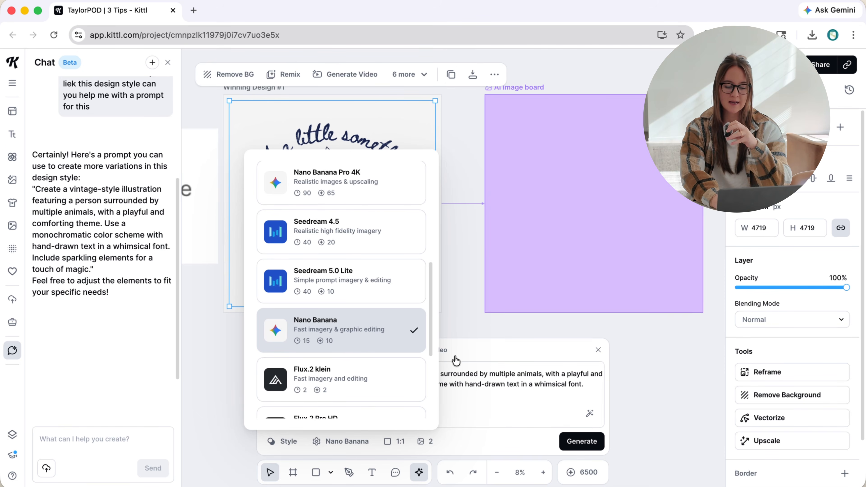
click(502, 383)
click(585, 443)
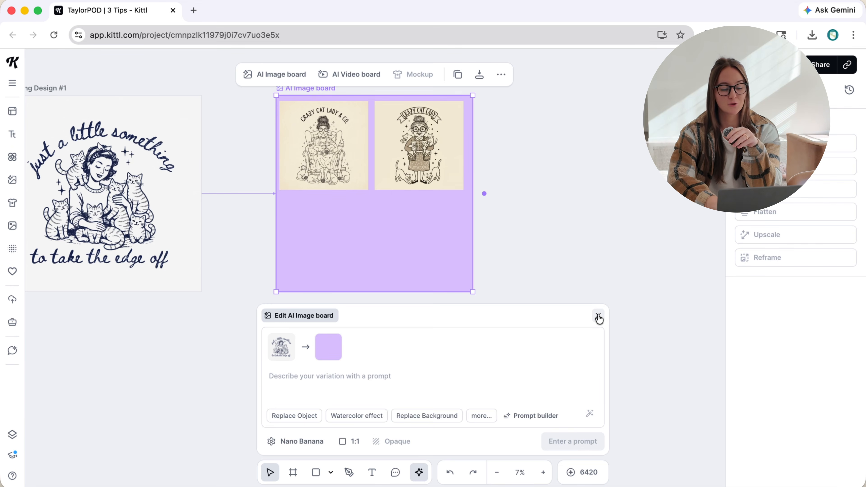
Erase the "CRAZY CAT LADY & CO." lettering from the armchair illustration and remove the image's background.
click(599, 315)
scroll(412, 222, up, 5)
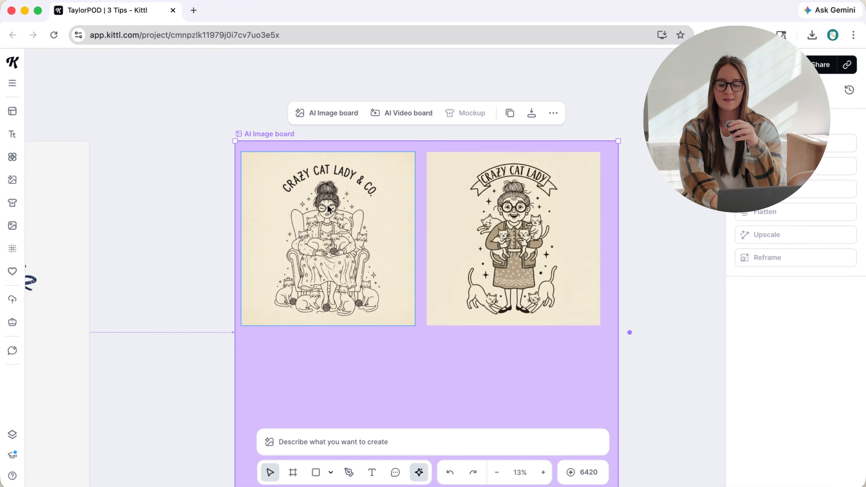
scroll(310, 201, up, 3)
click(360, 186)
click(408, 110)
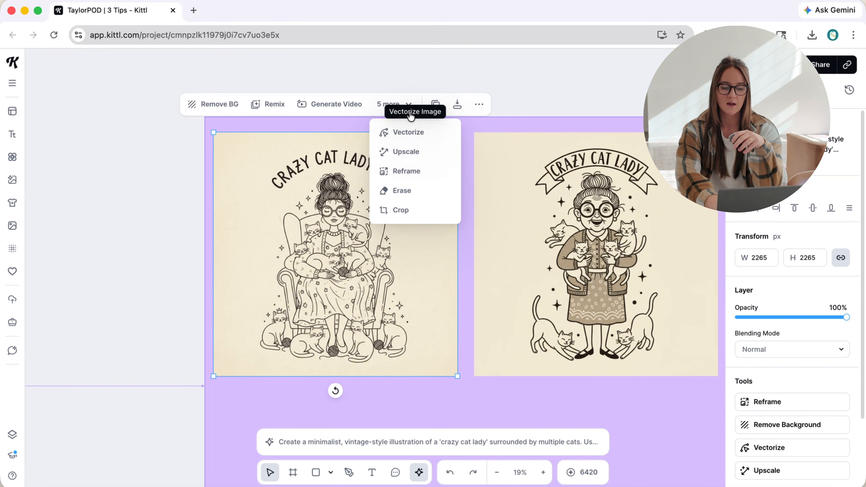
click(409, 109)
click(408, 109)
click(394, 191)
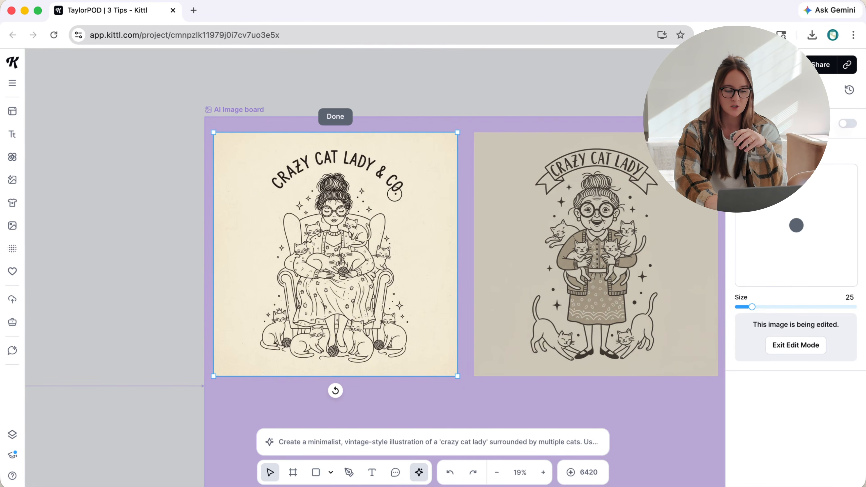
mouse_move(274, 184)
mouse_down()
mouse_move(331, 149)
mouse_move(373, 158)
mouse_move(404, 190)
mouse_up()
mouse_move(319, 158)
mouse_down()
mouse_move(274, 184)
mouse_move(307, 169)
mouse_up()
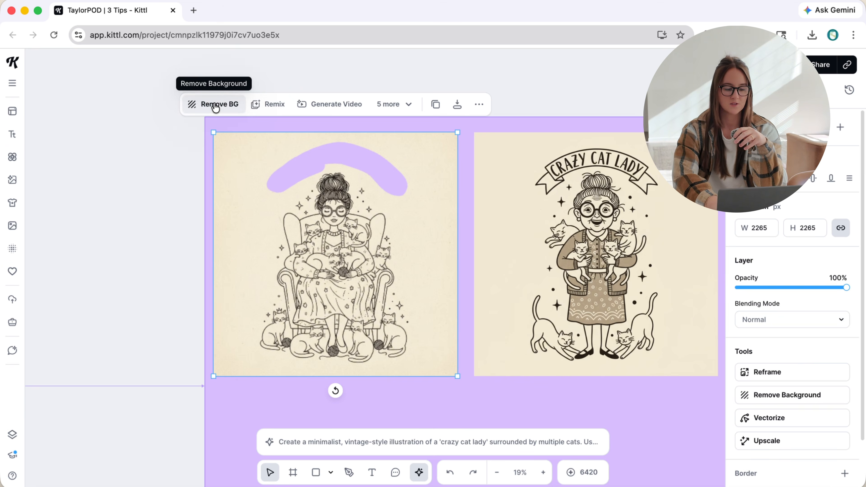
click(215, 107)
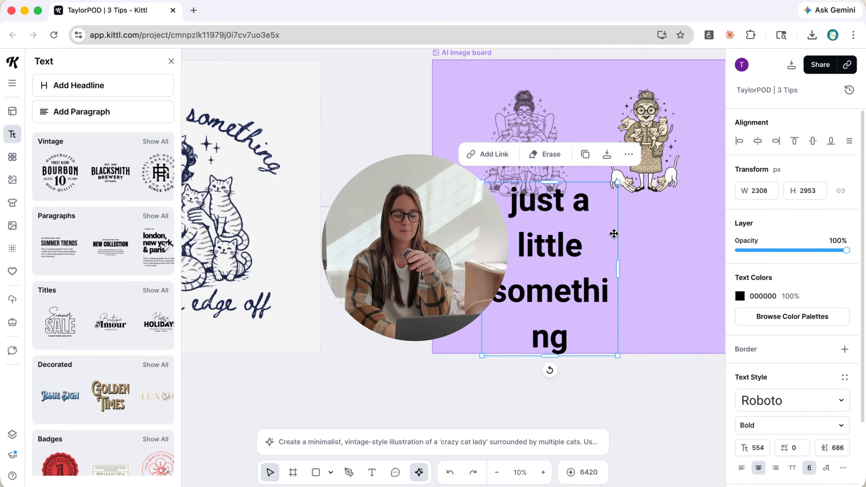
Shift the armchair illustration aside, then shrink the "just a little something" headline to size 329 and widen it onto one line.
click(559, 189)
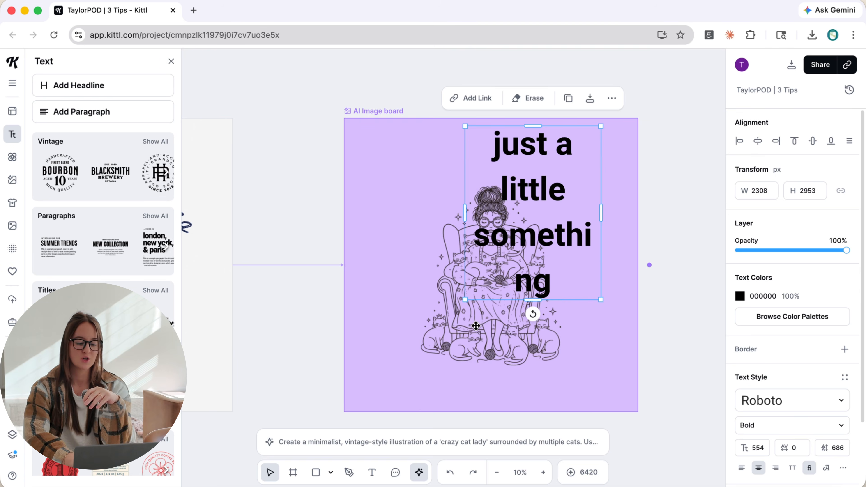
drag(472, 331, 450, 333)
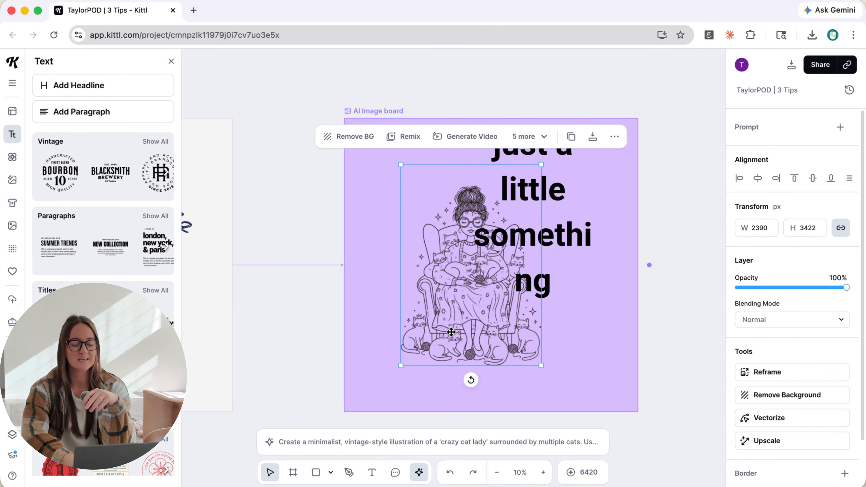
click(573, 235)
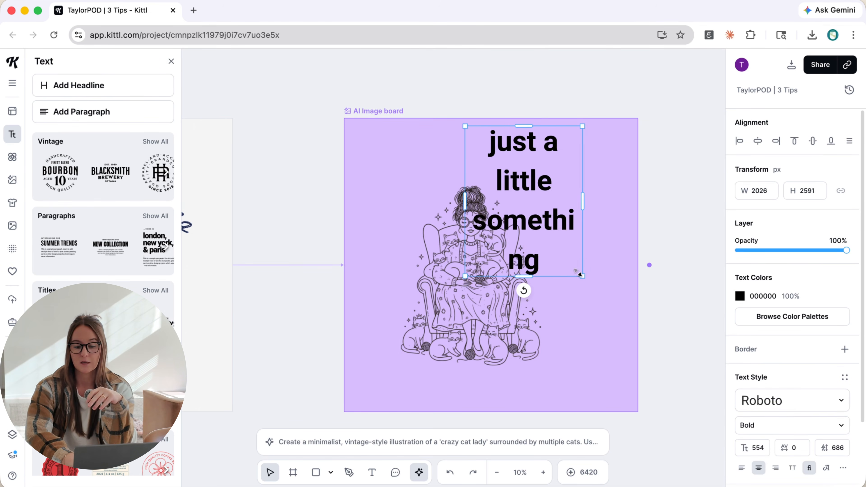
drag(601, 300, 547, 228)
drag(548, 174, 663, 172)
Center the armchair illustration on the AI Image board and place the "just a little something" headline directly above it.
scroll(533, 215, left, 10)
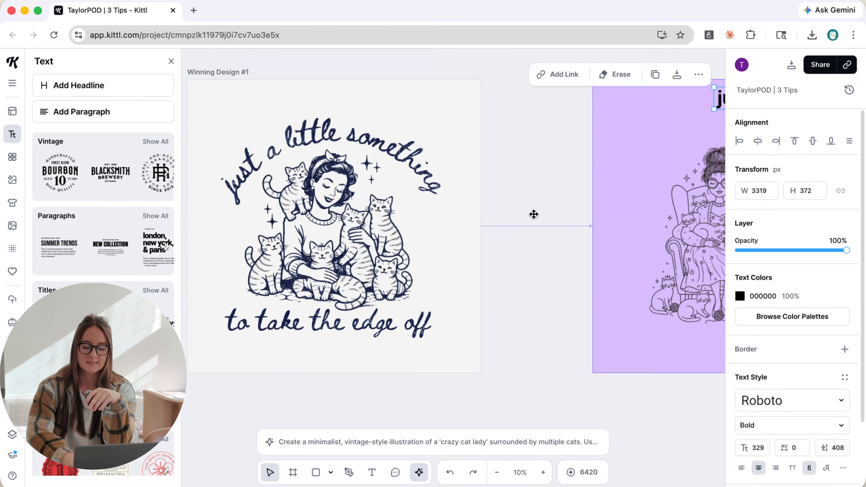
scroll(429, 204, right, 10)
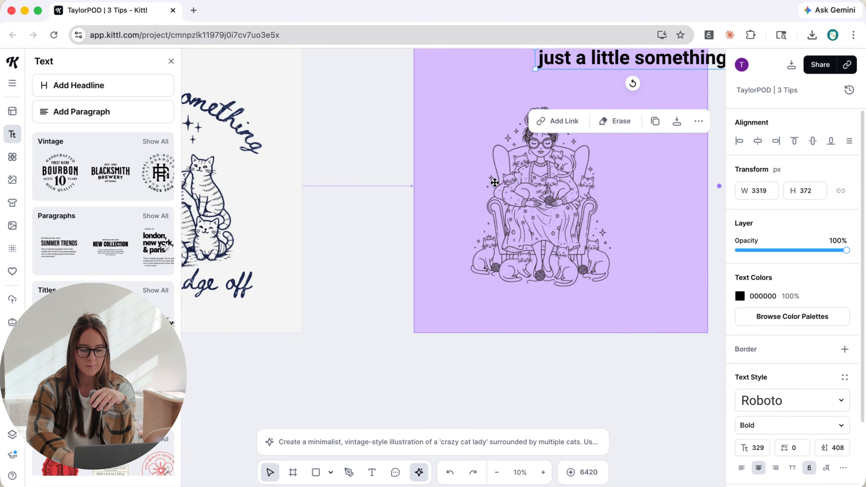
click(491, 200)
drag(490, 201, 453, 217)
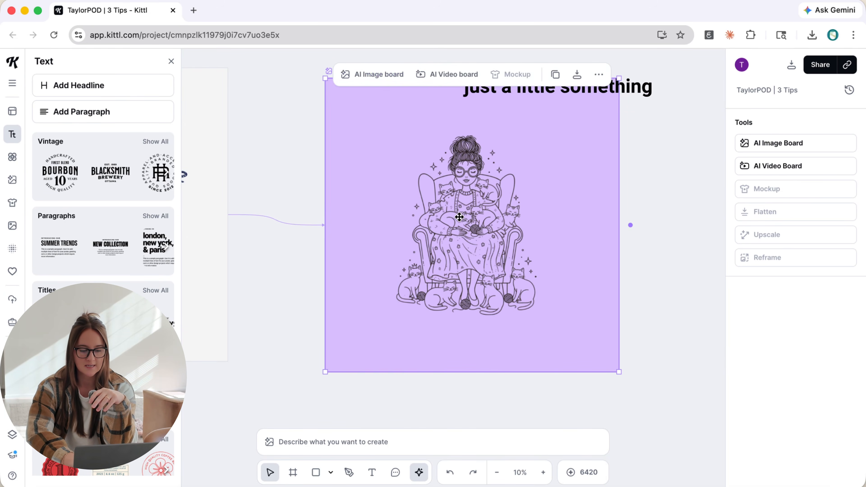
double_click(478, 239)
click(609, 123)
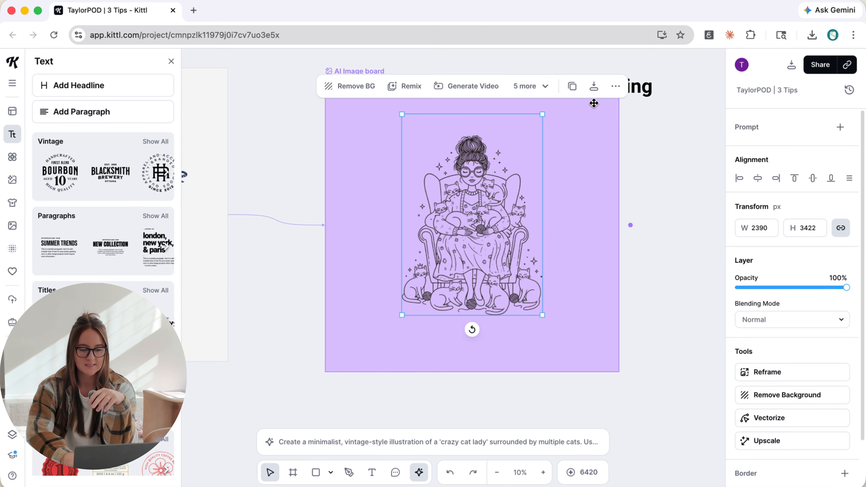
drag(646, 92, 570, 125)
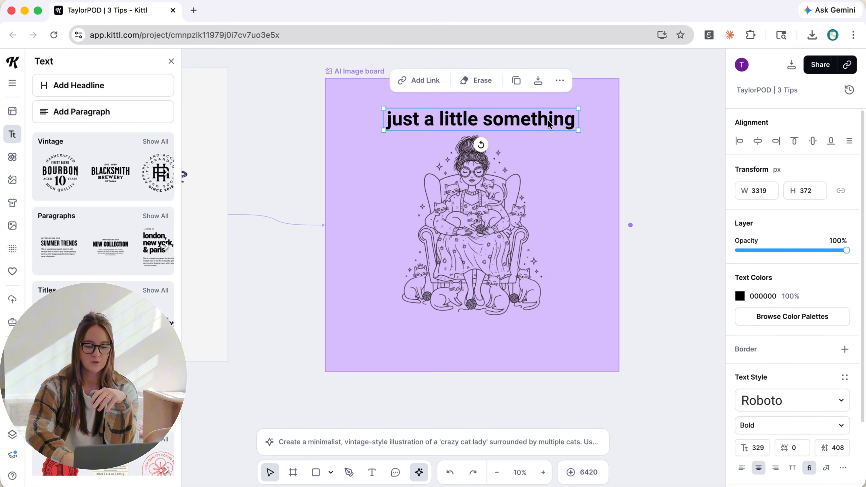
Place a copy of the headline below the illustration and reword it as "to take the edge off".
key(super+v)
drag(519, 118, 516, 289)
scroll(428, 302, left, 5)
scroll(428, 301, down, 3)
scroll(428, 300, left, 4)
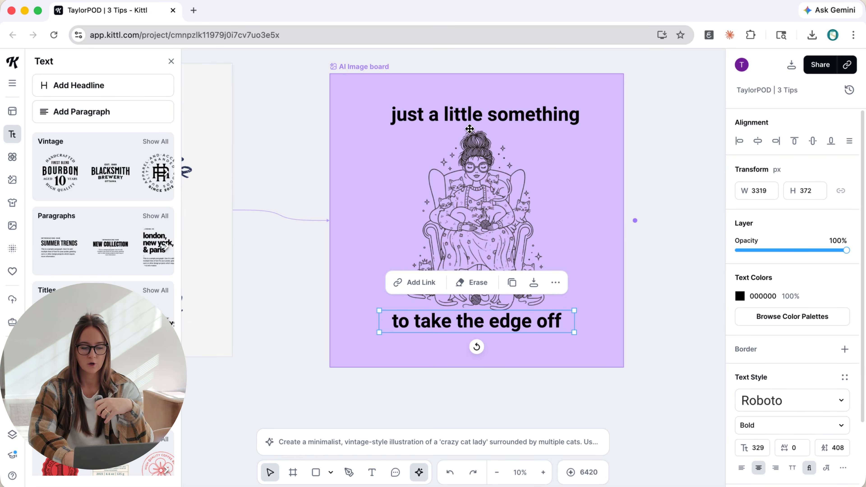
Apply the Circle transformation to the "just a little something" headline and lower it so it arches closely over the woman's head.
click(474, 124)
scroll(791, 350, down, 3)
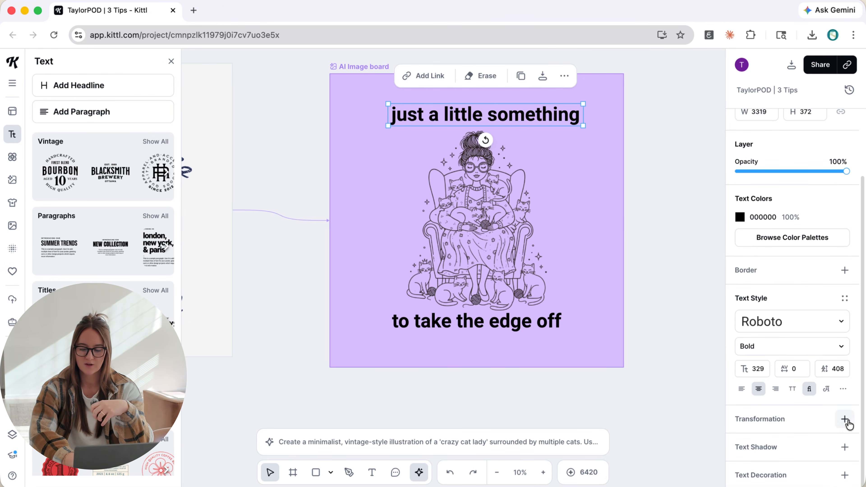
click(845, 420)
scroll(818, 406, down, 2)
click(814, 382)
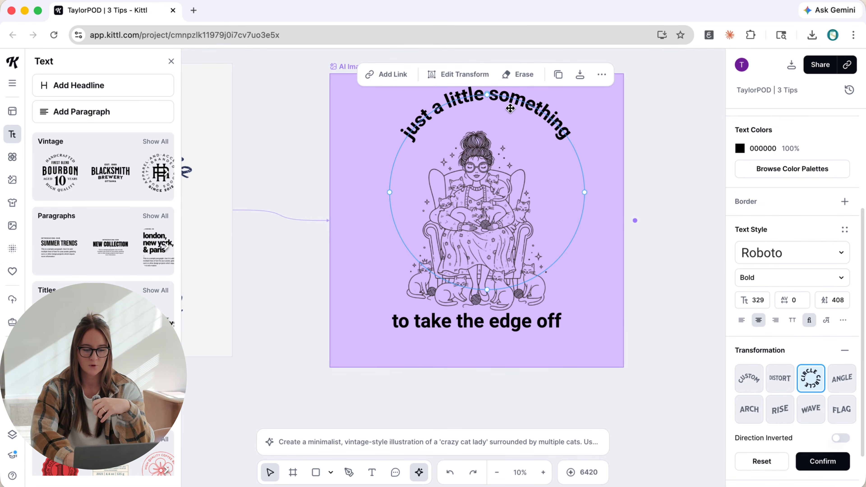
drag(510, 108, 510, 129)
click(657, 310)
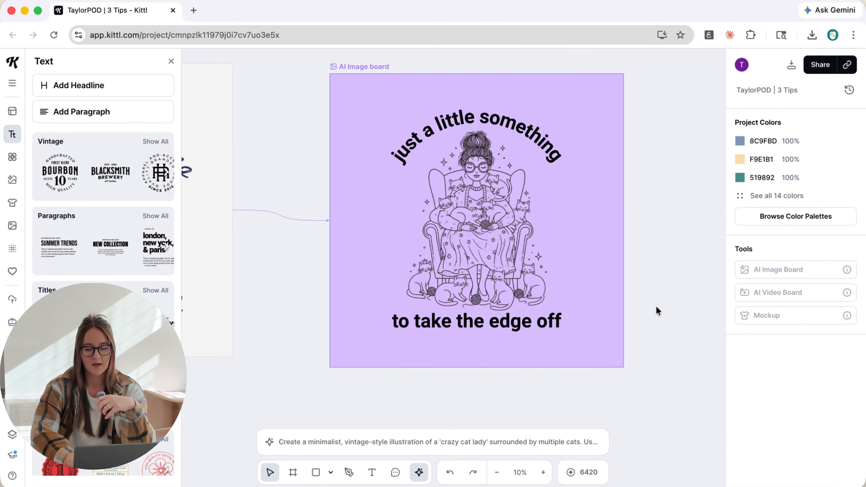
Set the arched headline in the Belle Hamilton script font at size 398 and center it above the illustration.
click(518, 129)
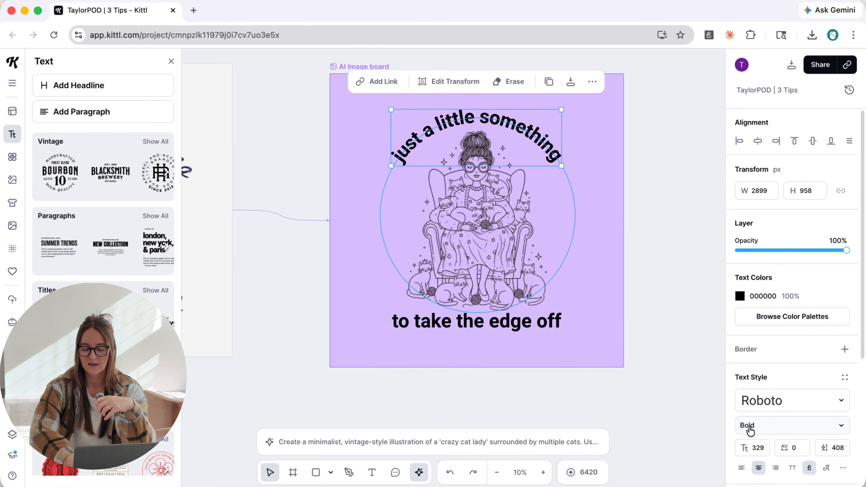
click(772, 401)
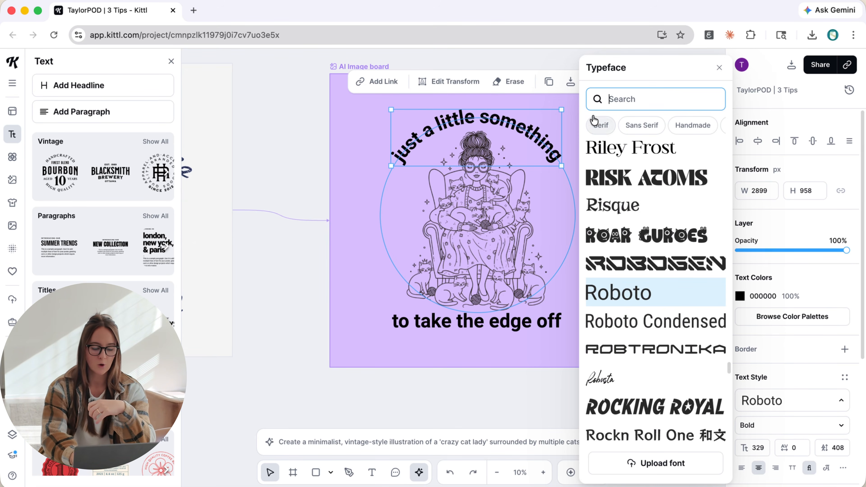
scroll(681, 126, right, 5)
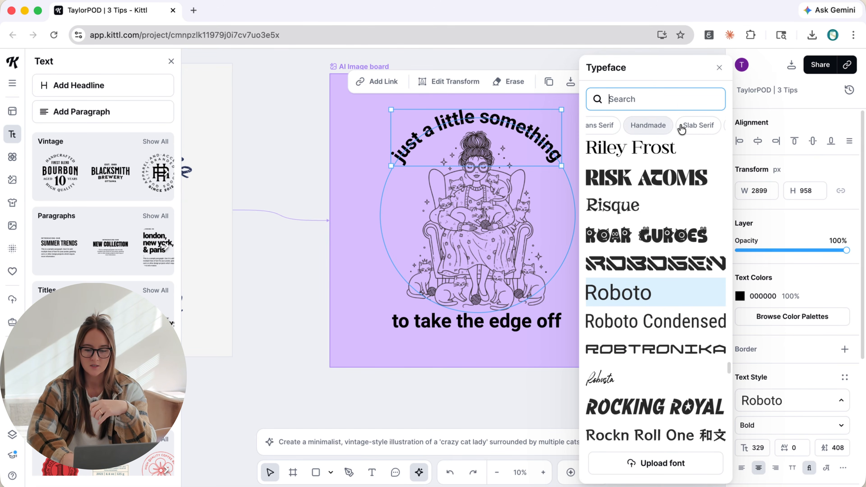
click(668, 129)
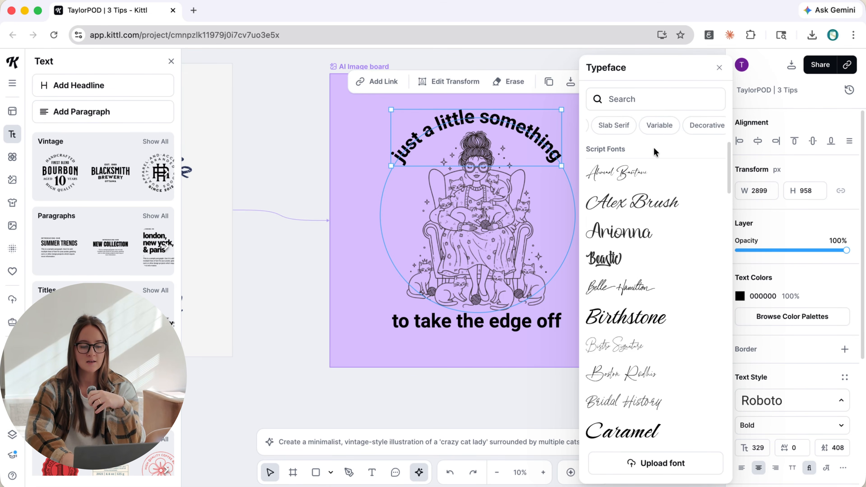
scroll(496, 207, right, 5)
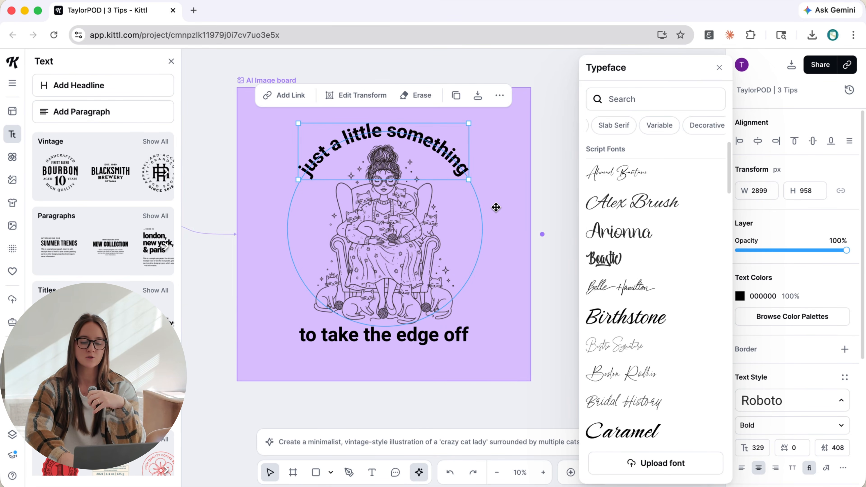
click(627, 169)
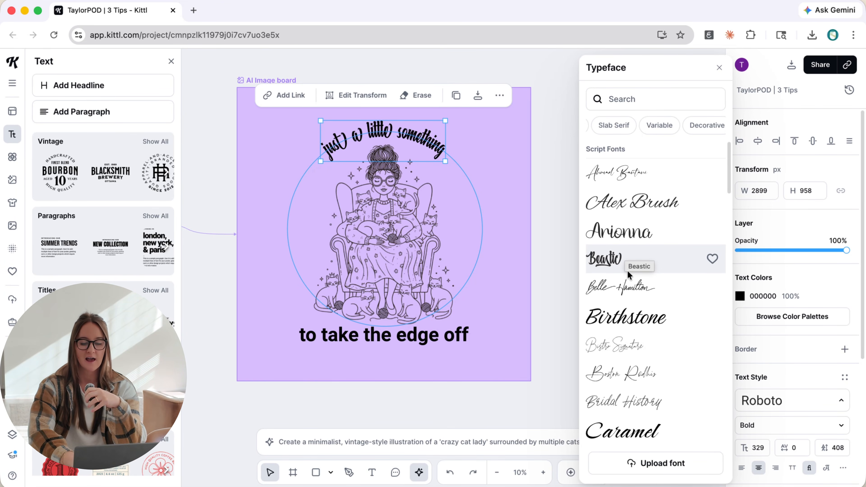
click(620, 287)
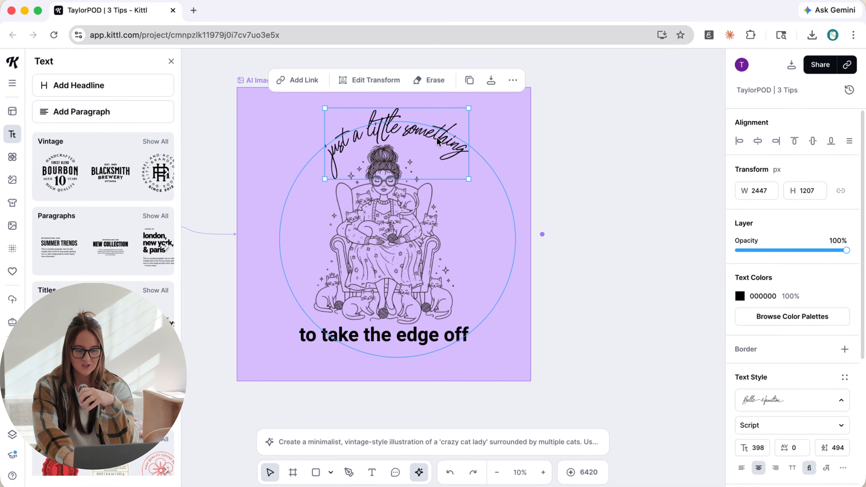
drag(439, 141, 428, 140)
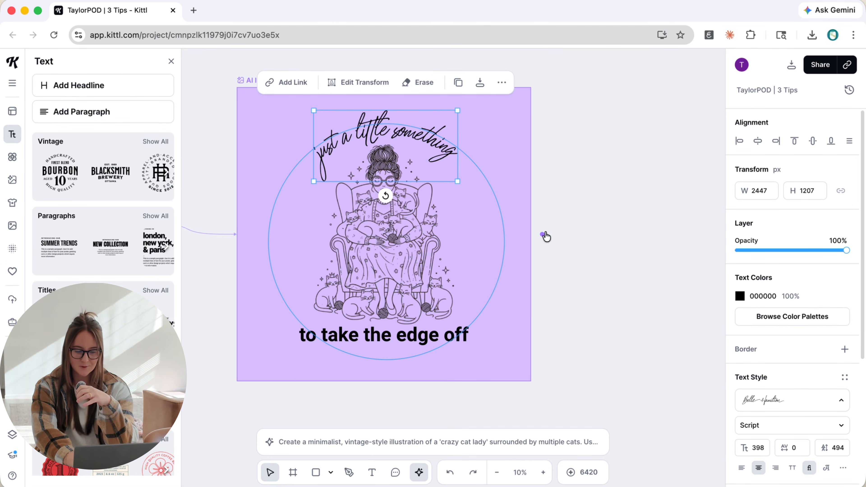
Change the "to take the edge off" line to the Belle Hamilton script font and adjust its position beneath the illustration.
click(446, 343)
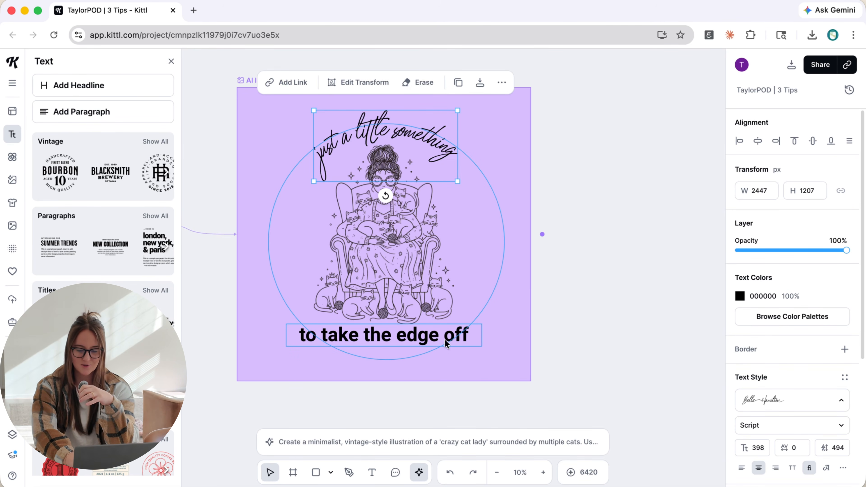
click(763, 401)
scroll(664, 205, up, 15)
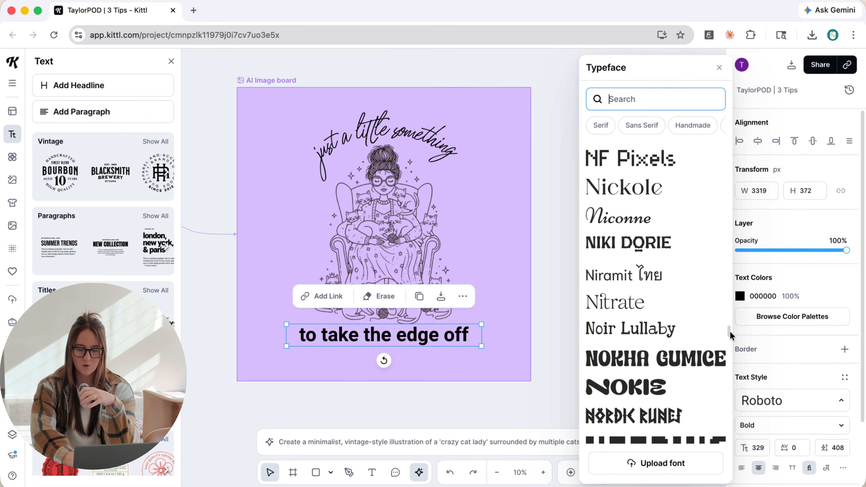
scroll(729, 332, up, 10)
click(648, 272)
drag(410, 337, 411, 339)
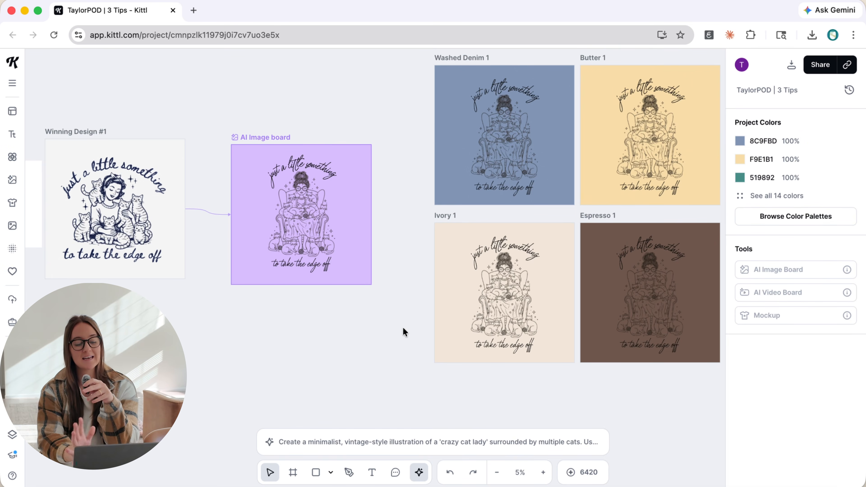
scroll(404, 329, right, 10)
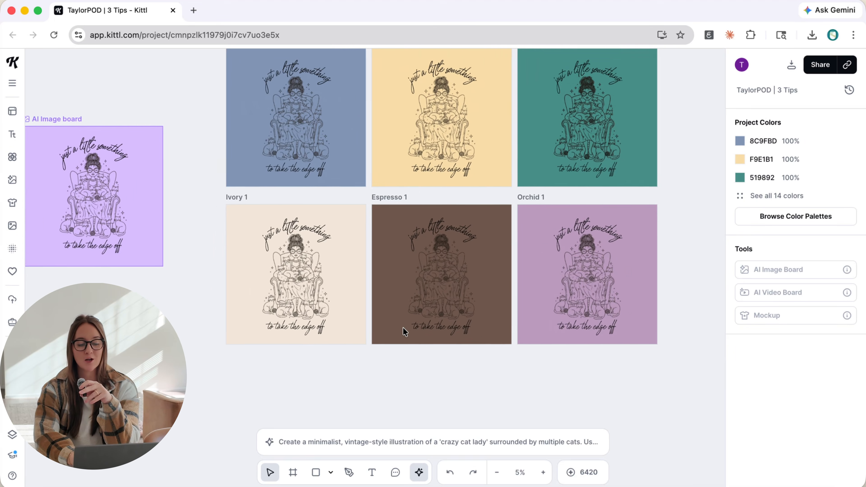
scroll(403, 328, up, 1)
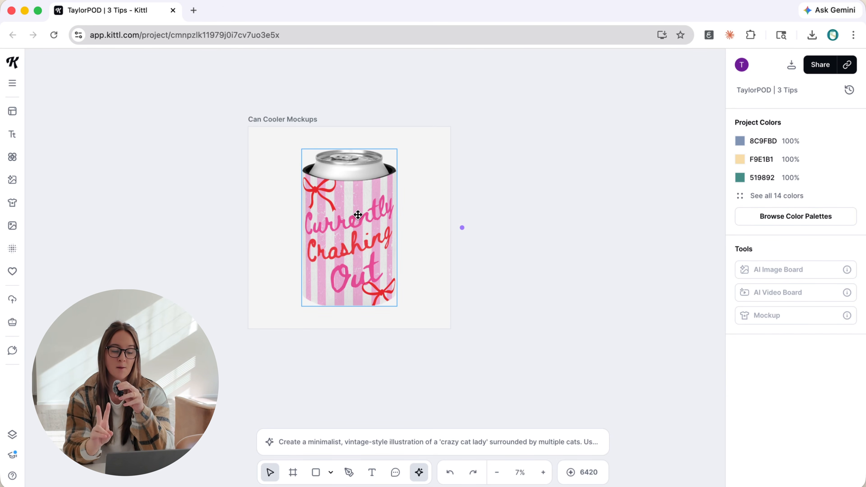
Create a linked AI Image board from the Can Cooler Mockups artboard.
scroll(295, 267, up, 2)
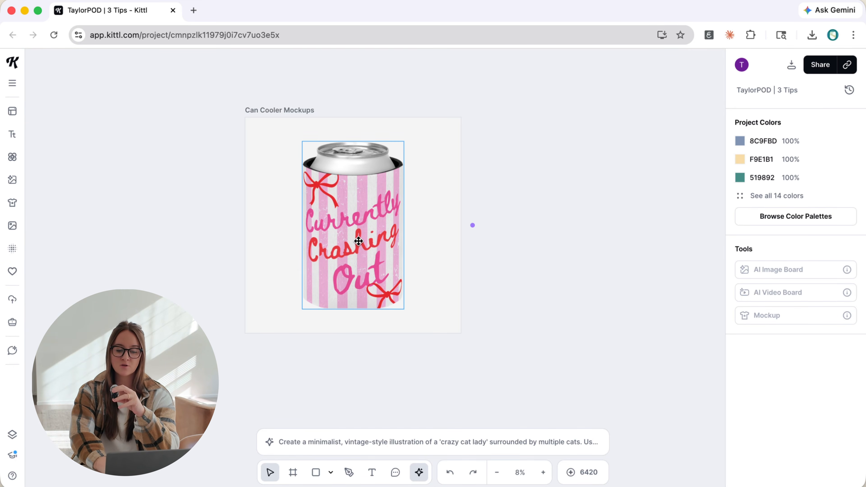
scroll(345, 243, up, 2)
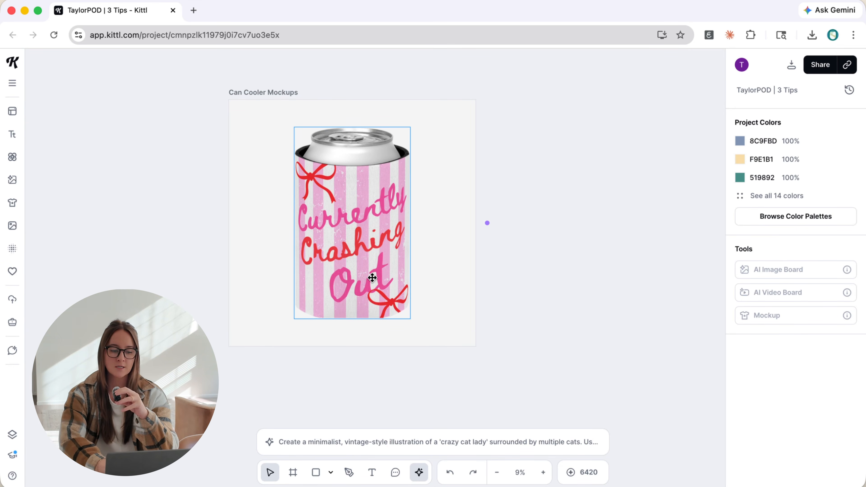
click(276, 91)
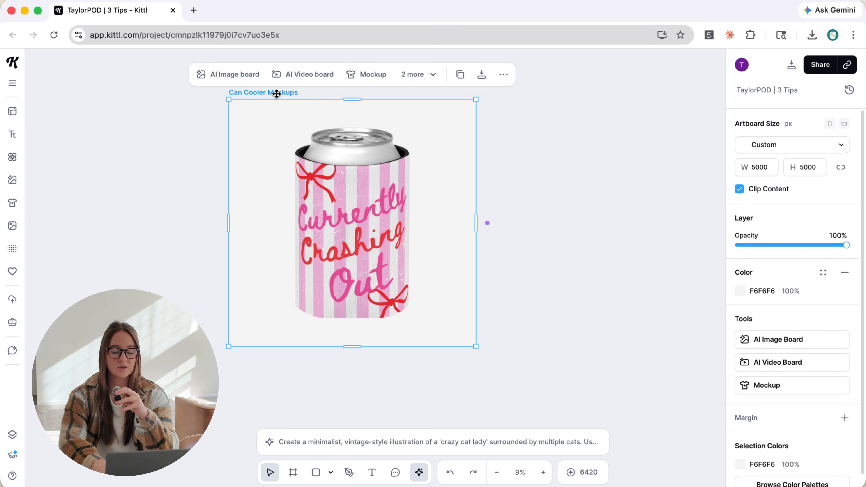
click(233, 80)
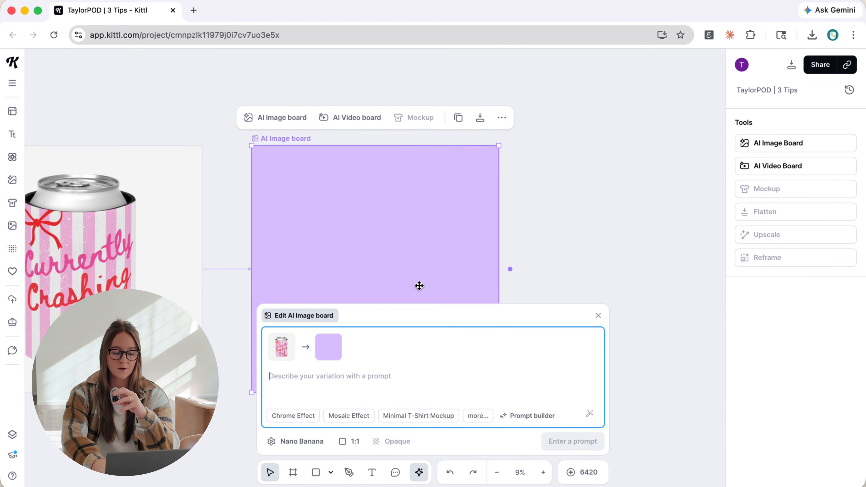
click(407, 203)
scroll(406, 202, left, 2)
scroll(406, 202, up, 1)
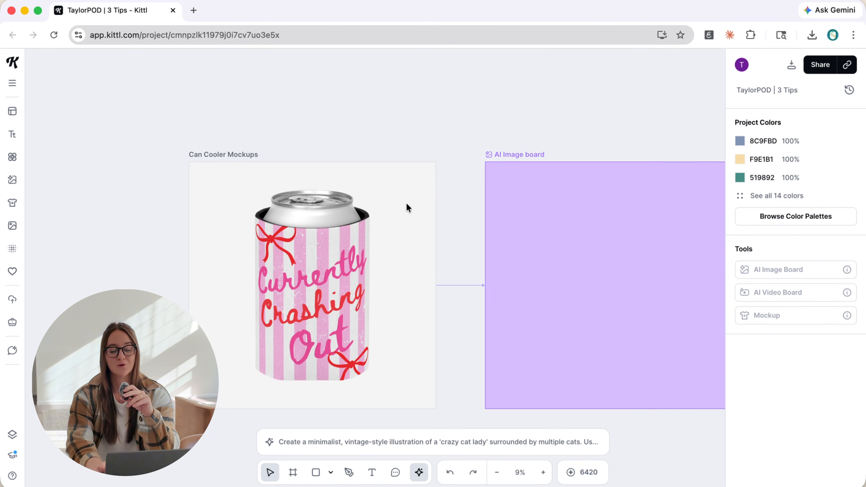
Copy the boho girly can cooler prompt from the chat reply and paste it into the empty AI Image board's prompt.
scroll(407, 203, down, 1)
scroll(406, 203, right, 2)
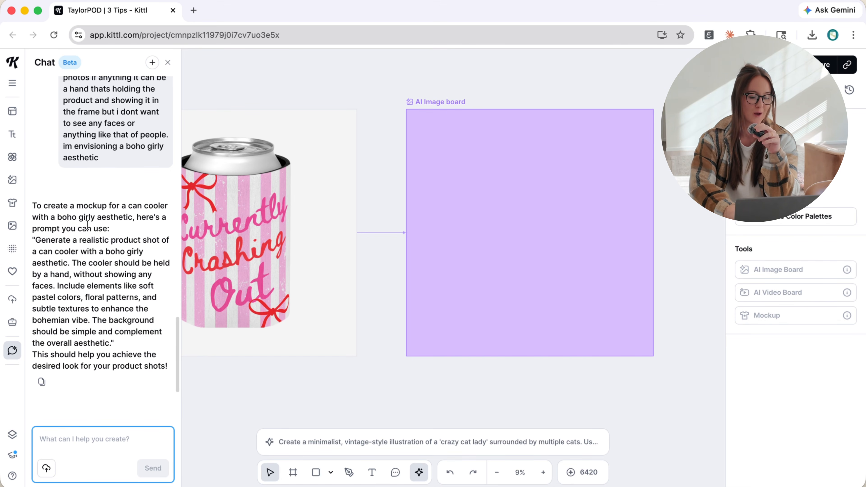
drag(36, 240, 110, 341)
key(super+c)
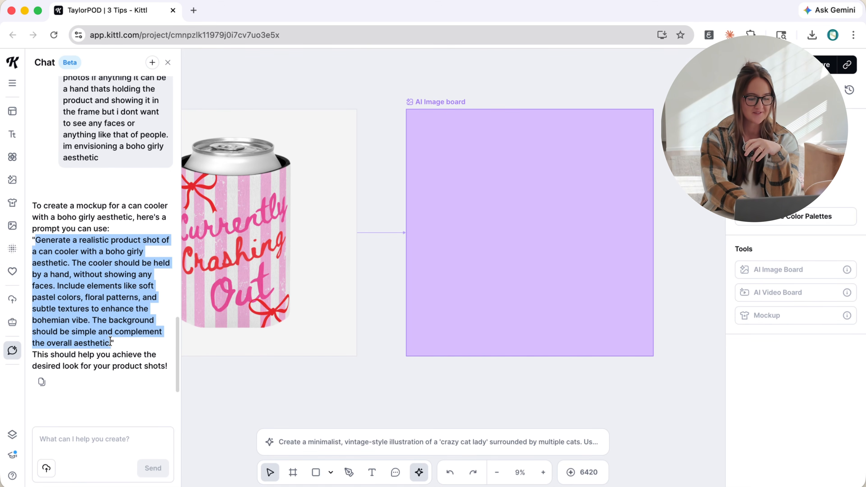
click(325, 387)
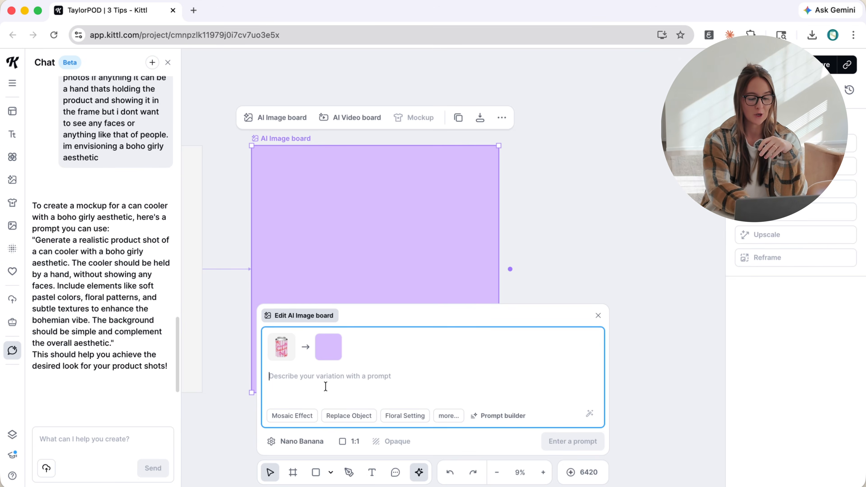
key(super+v)
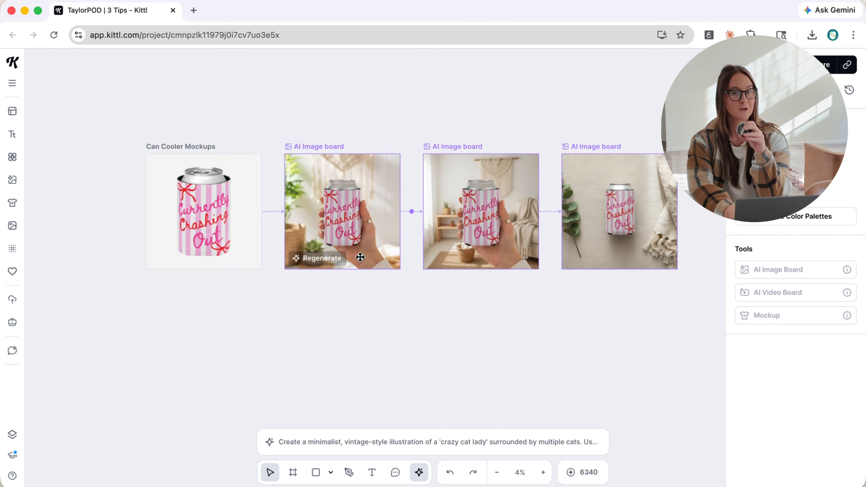
Examine the three AI-generated can cooler mockups, comparing the two handheld scenes, the flat lay and the original product image.
scroll(400, 243, up, 5)
scroll(400, 243, down, 3)
scroll(400, 243, right, 10)
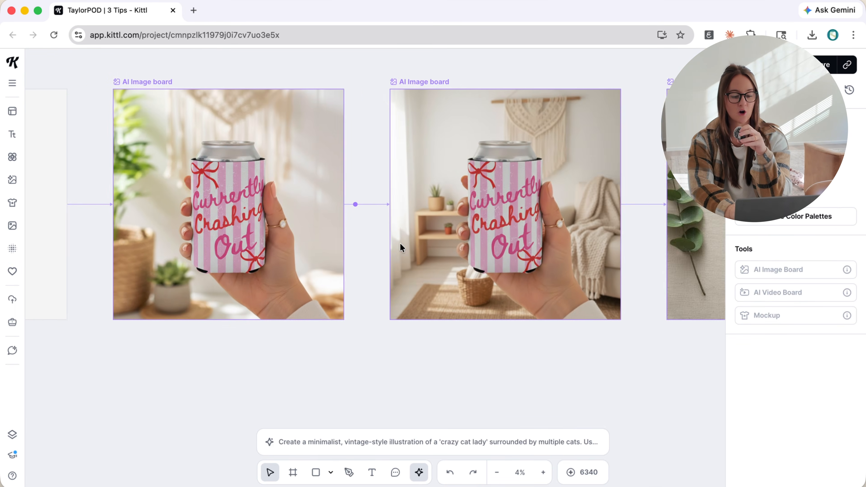
scroll(400, 243, left, 5)
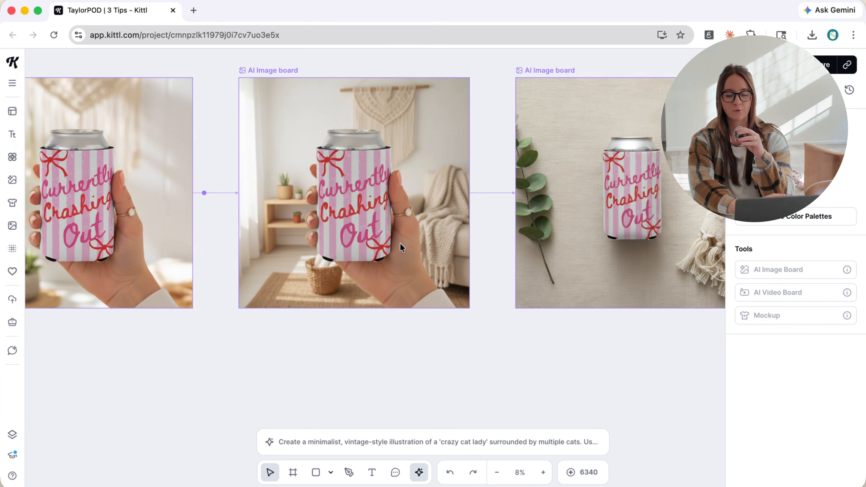
scroll(400, 243, left, 3)
scroll(400, 243, up, 2)
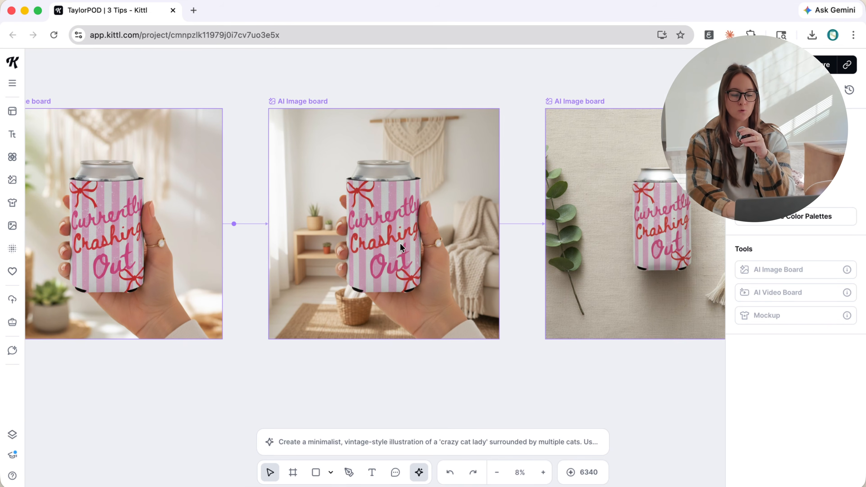
scroll(400, 245, left, 5)
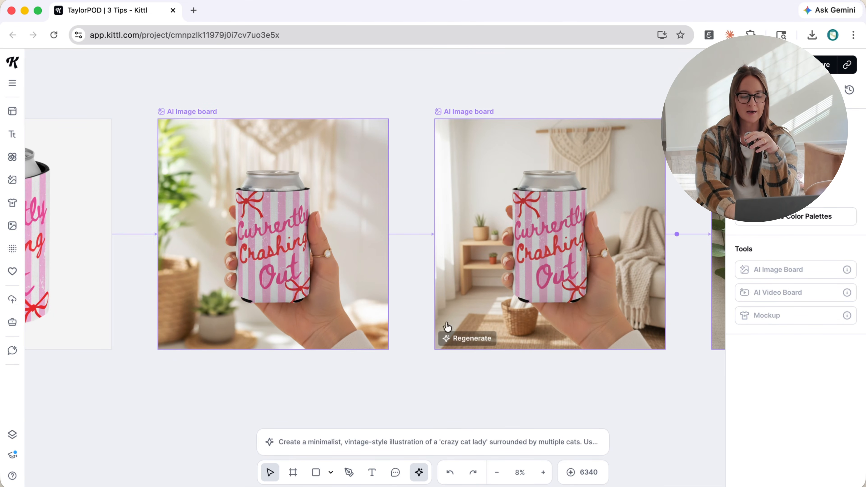
scroll(559, 211, right, 3)
scroll(560, 211, down, 3)
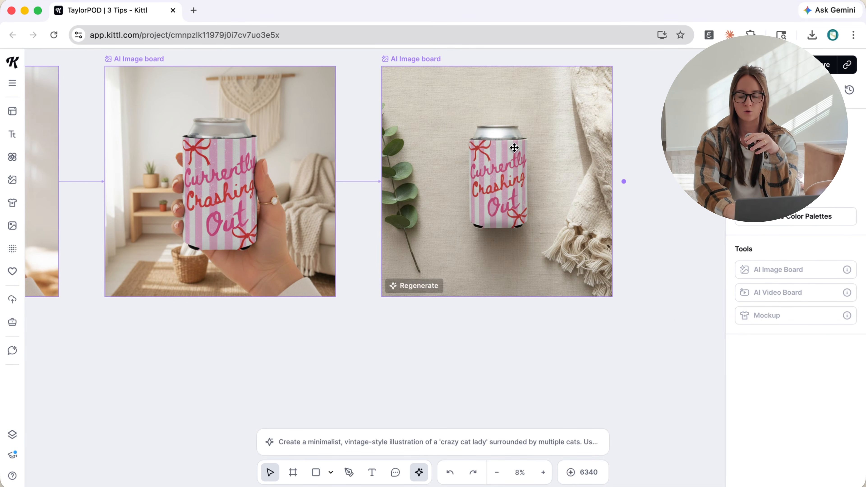
scroll(514, 147, right, 4)
scroll(514, 147, up, 3)
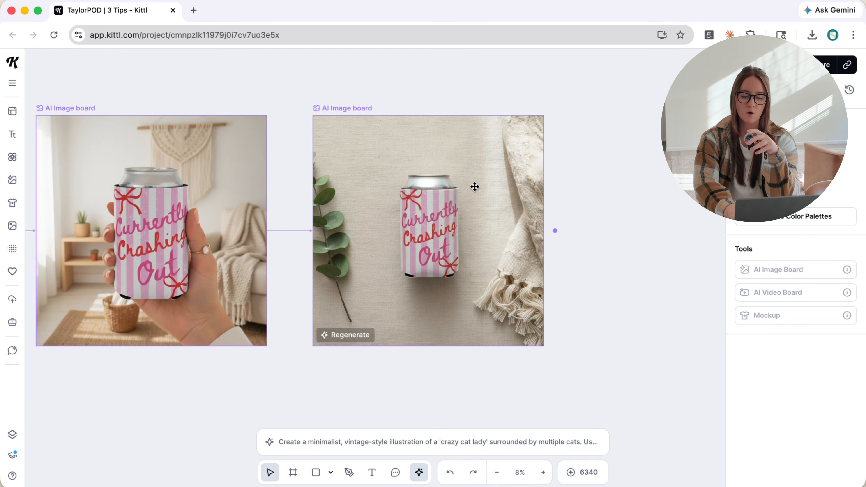
scroll(474, 187, up, 3)
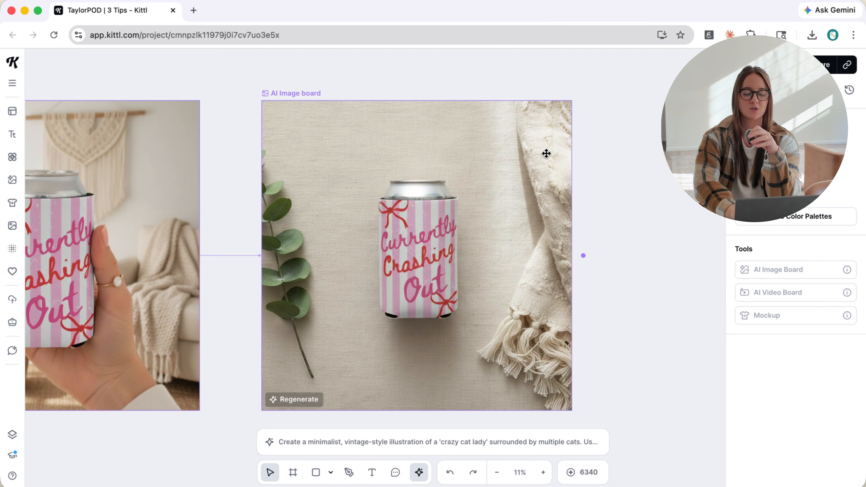
scroll(563, 252, down, 4)
scroll(564, 253, left, 3)
scroll(565, 253, down, 2)
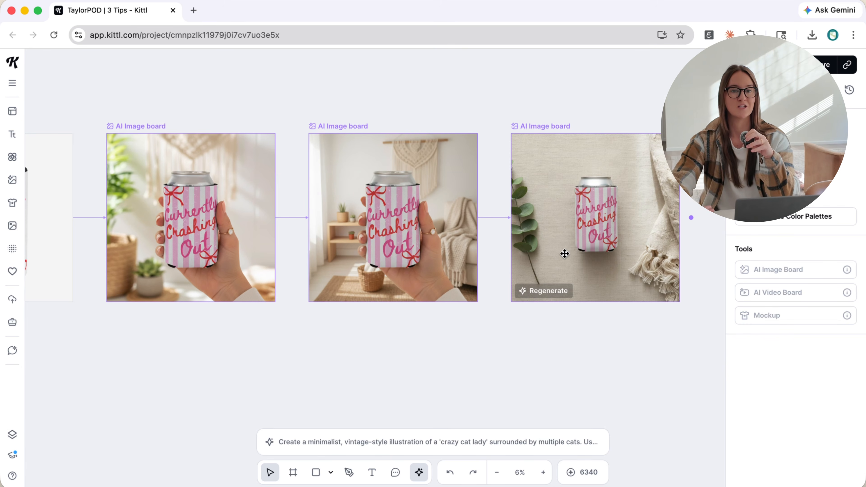
scroll(565, 254, left, 3)
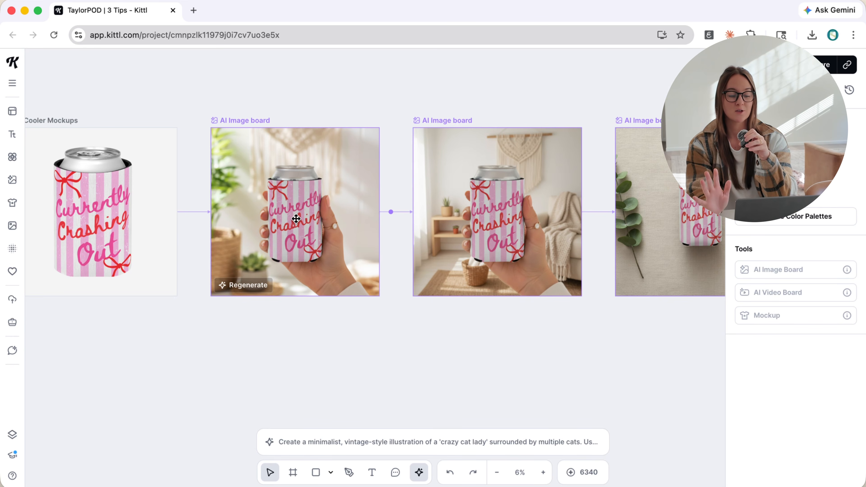